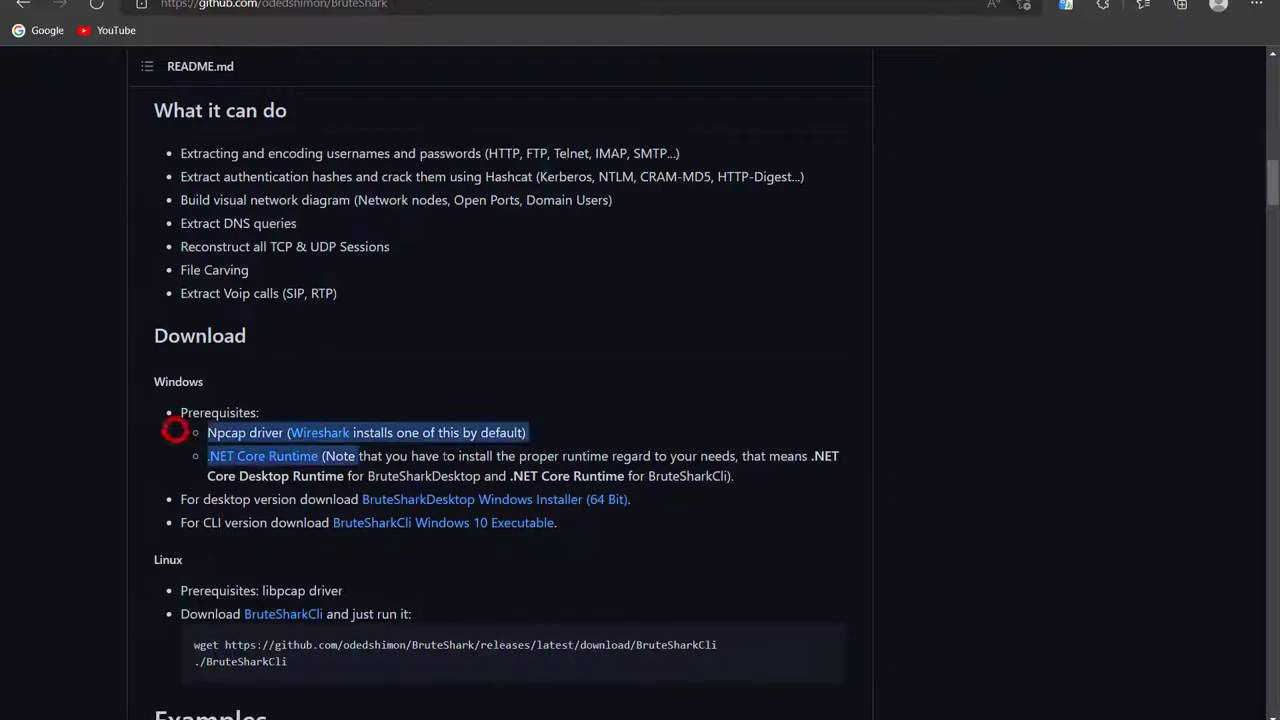
- Review the BruteShark repository's README, including its download prerequisites, examples and About section
{"action": "left_click", "coordinate": [680, 550]}
{"action": "scroll", "coordinate": [679, 548], "scroll_direction": "down", "scroll_amount": 9}
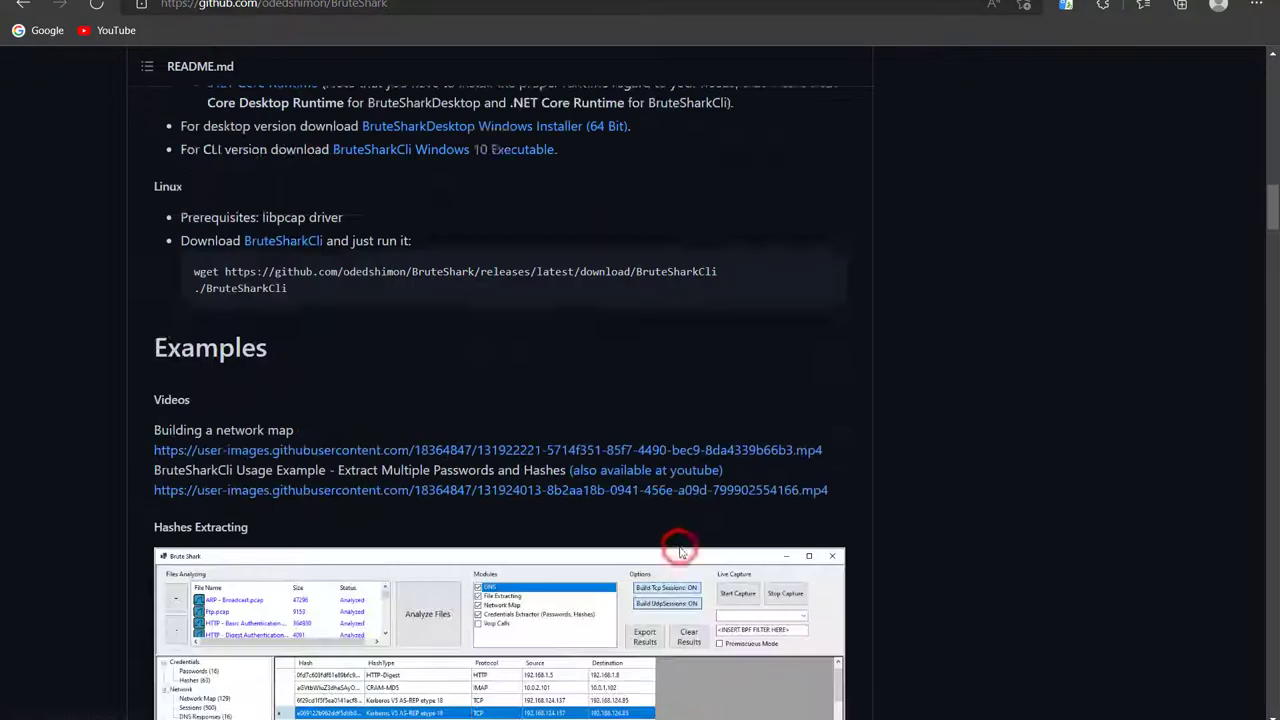
{"action": "scroll", "coordinate": [679, 548], "scroll_direction": "up", "scroll_amount": 5}
{"action": "scroll", "coordinate": [679, 552], "scroll_direction": "up", "scroll_amount": 15}
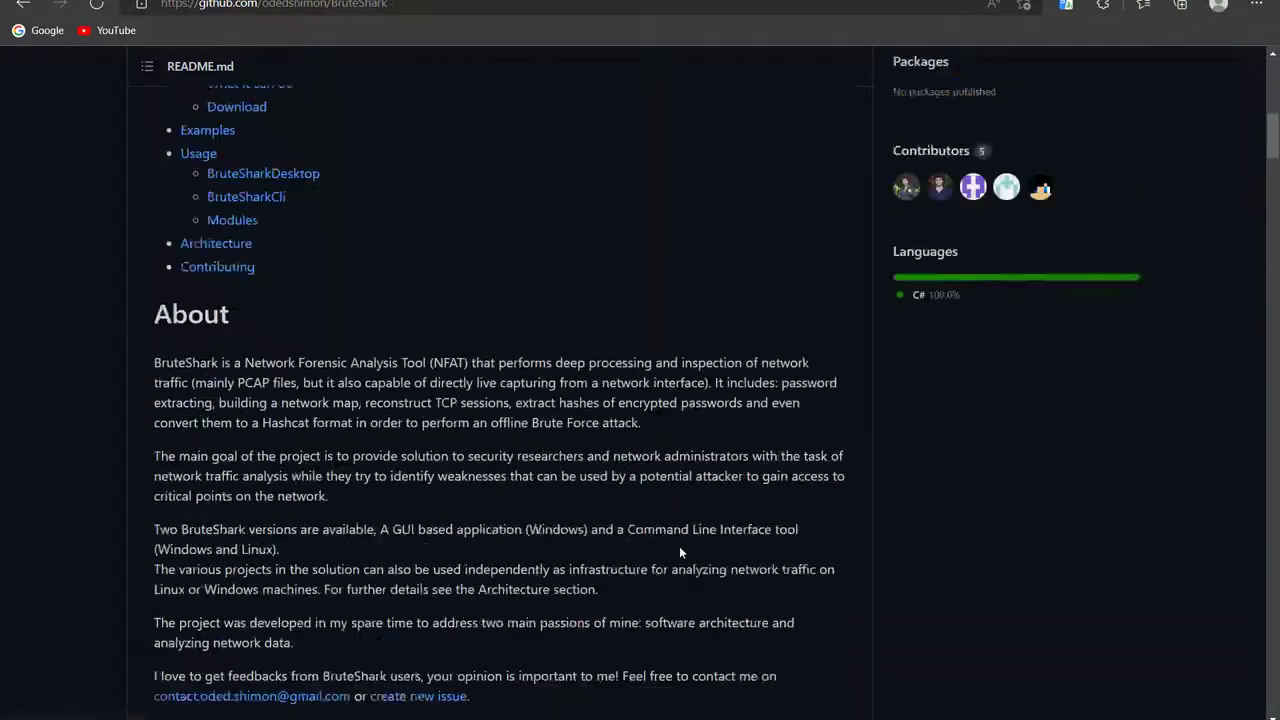
{"action": "scroll", "coordinate": [679, 552], "scroll_direction": "down", "scroll_amount": 2}
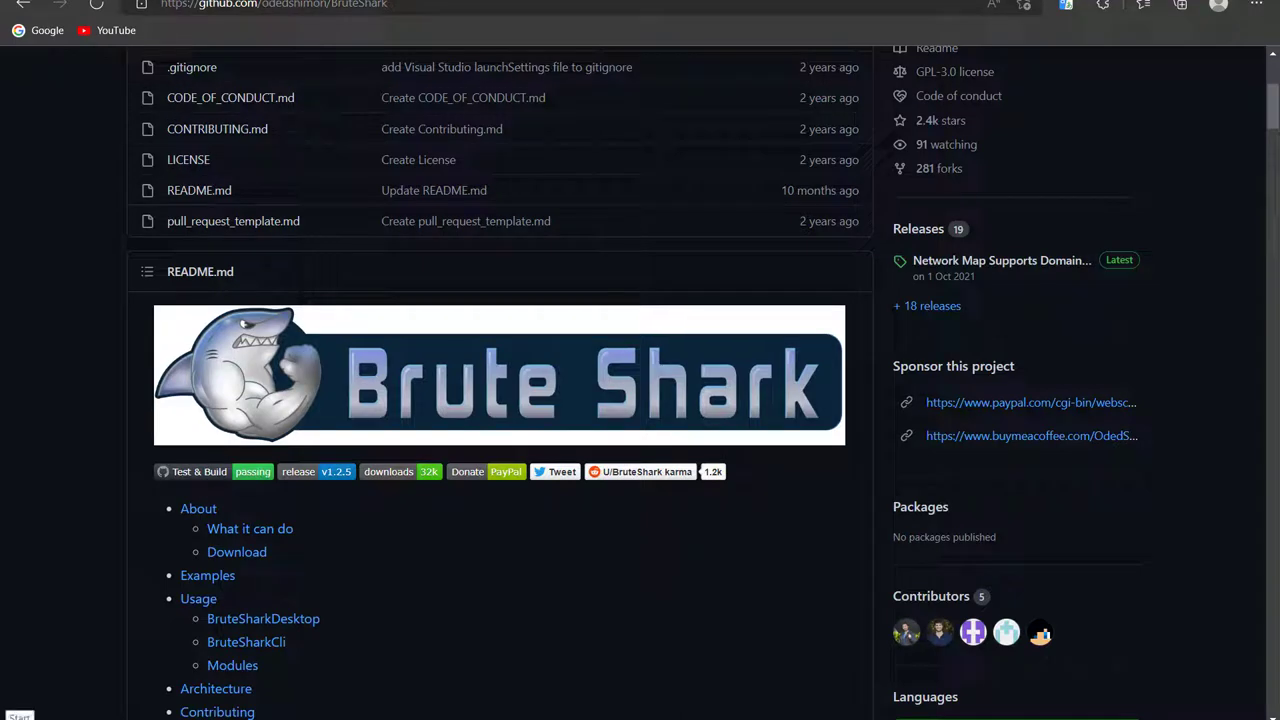
- Find the installed Brute Shark desktop application and launch it
{"action": "key", "text": "super"}
{"action": "type", "text": "br"}
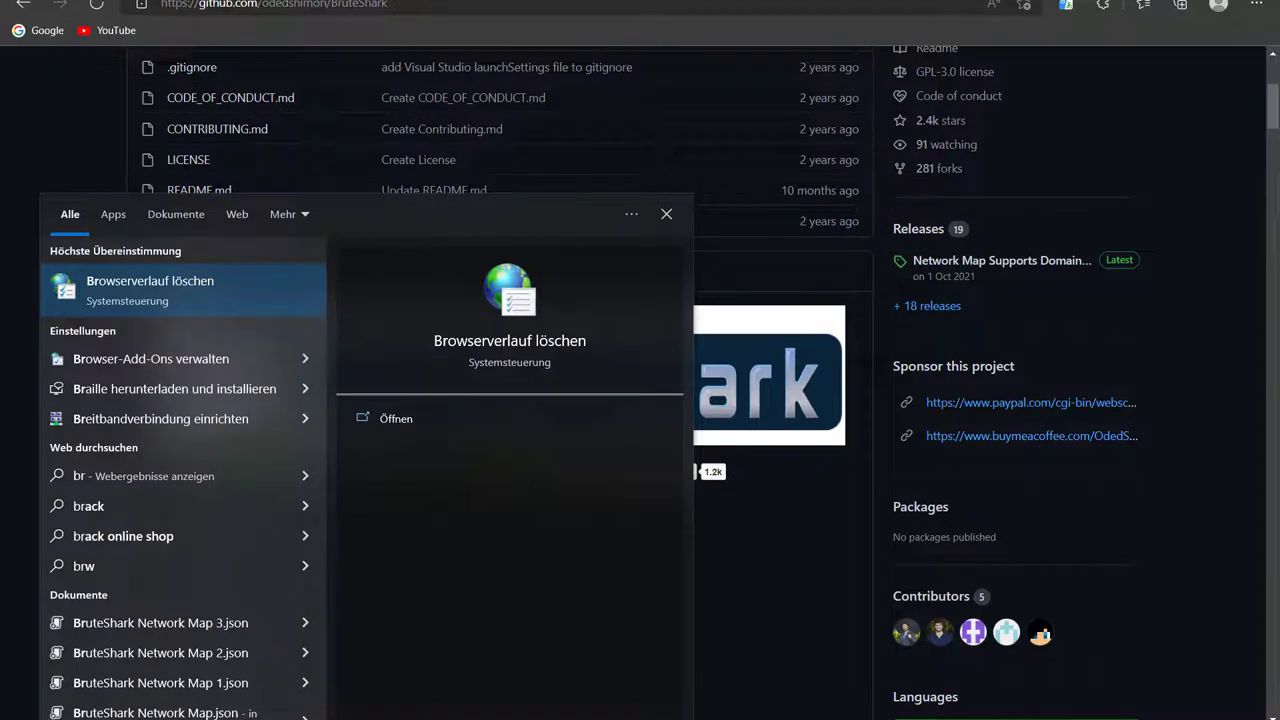
{"action": "type", "text": "ute"}
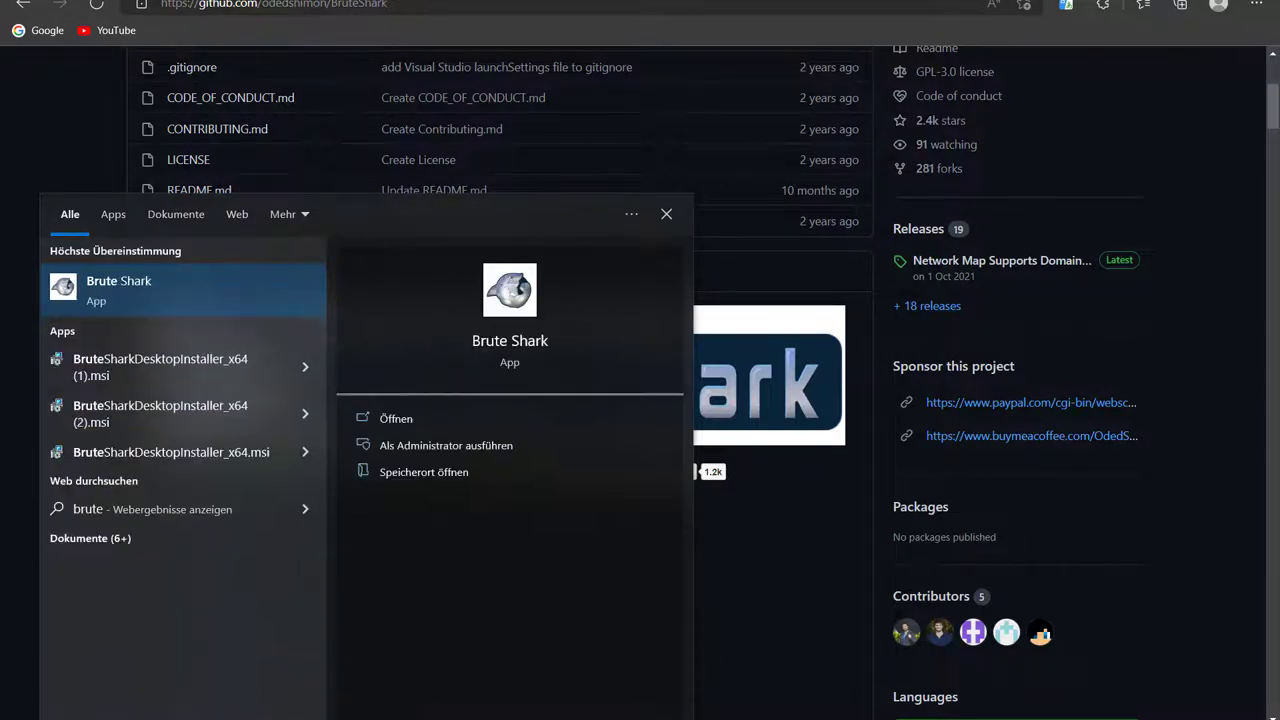
{"action": "key", "text": "Return"}
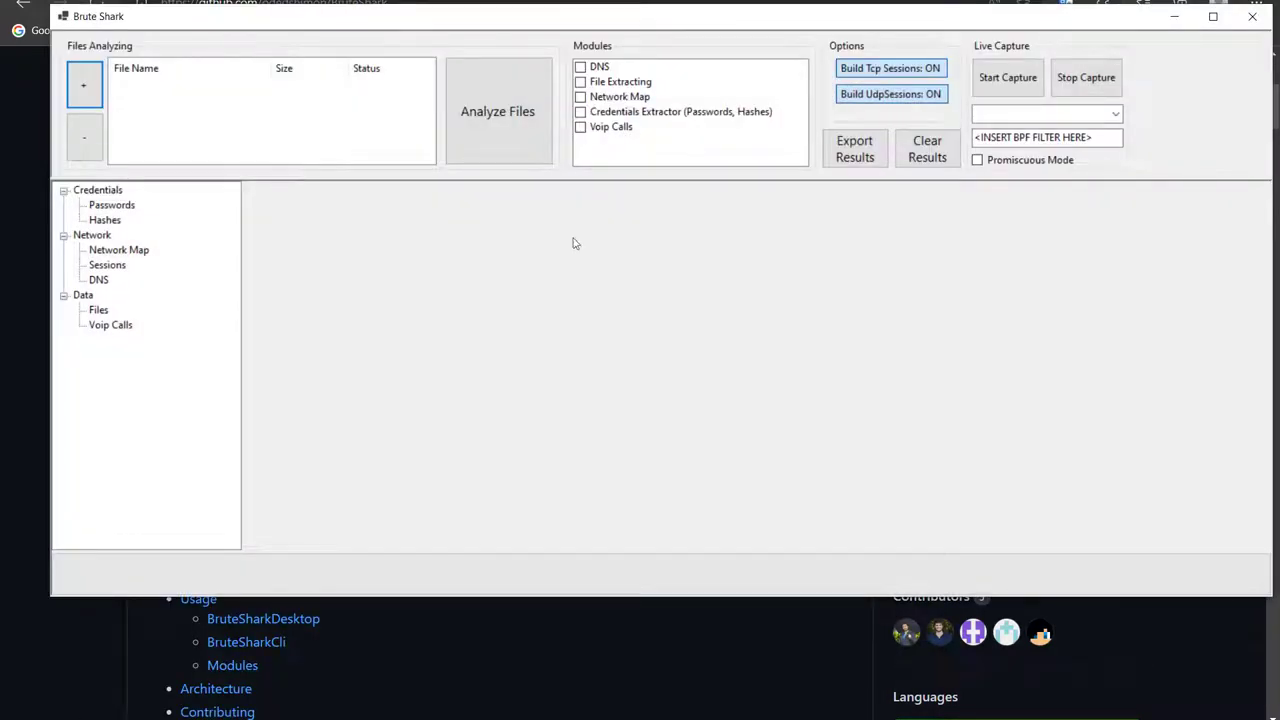
- Enable the Voip Calls and Credentials Extractor (Passwords, Hashes) analysis modules
{"action": "left_click", "coordinate": [581, 128]}
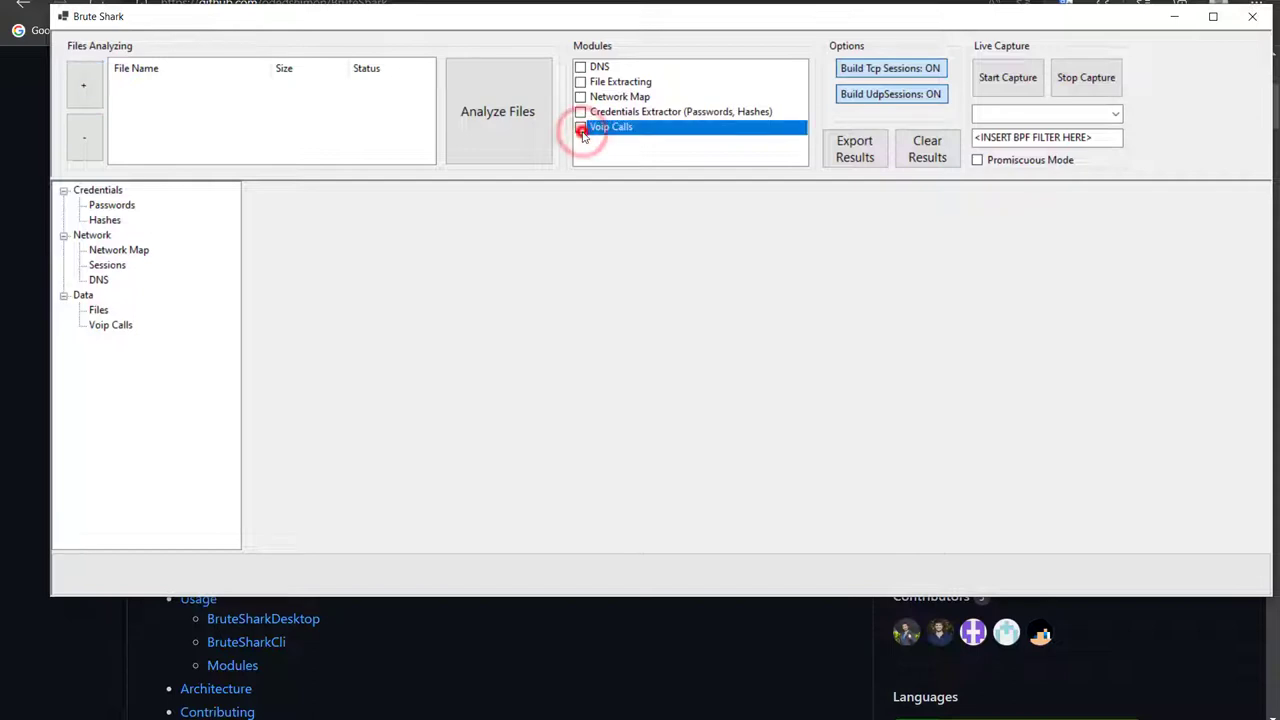
{"action": "left_click", "coordinate": [580, 113]}
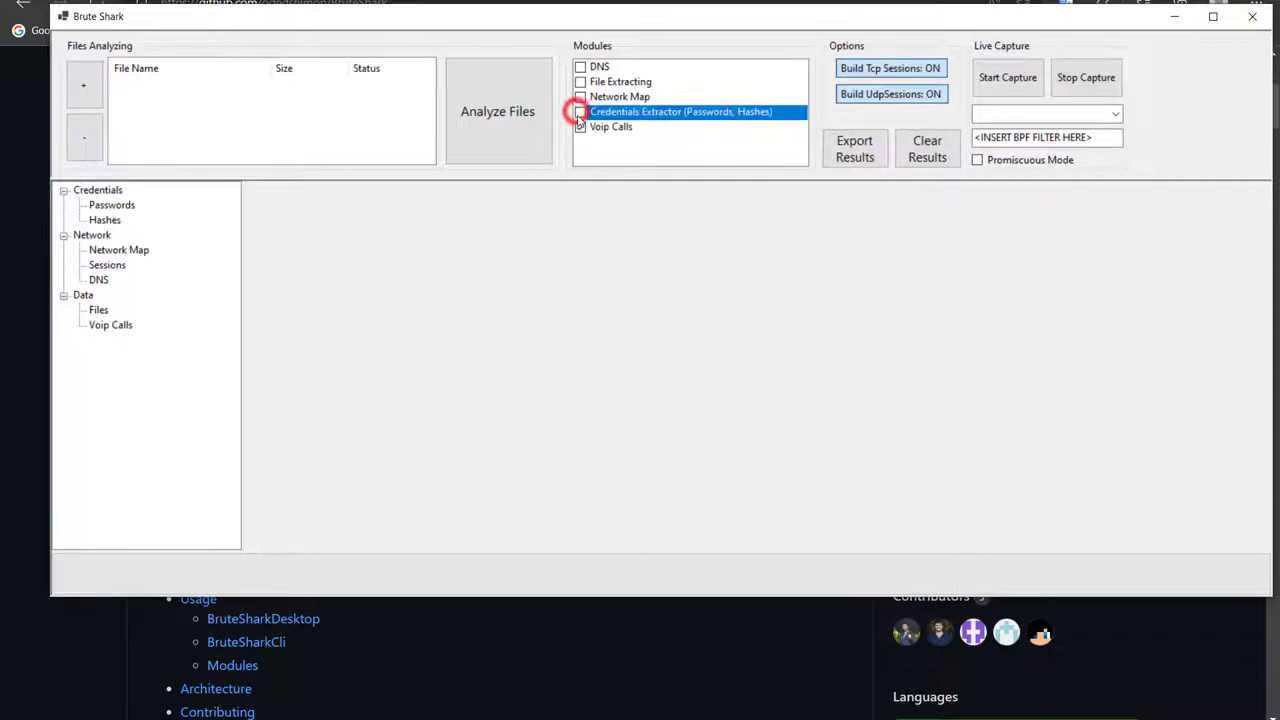
{"action": "left_click", "coordinate": [580, 113]}
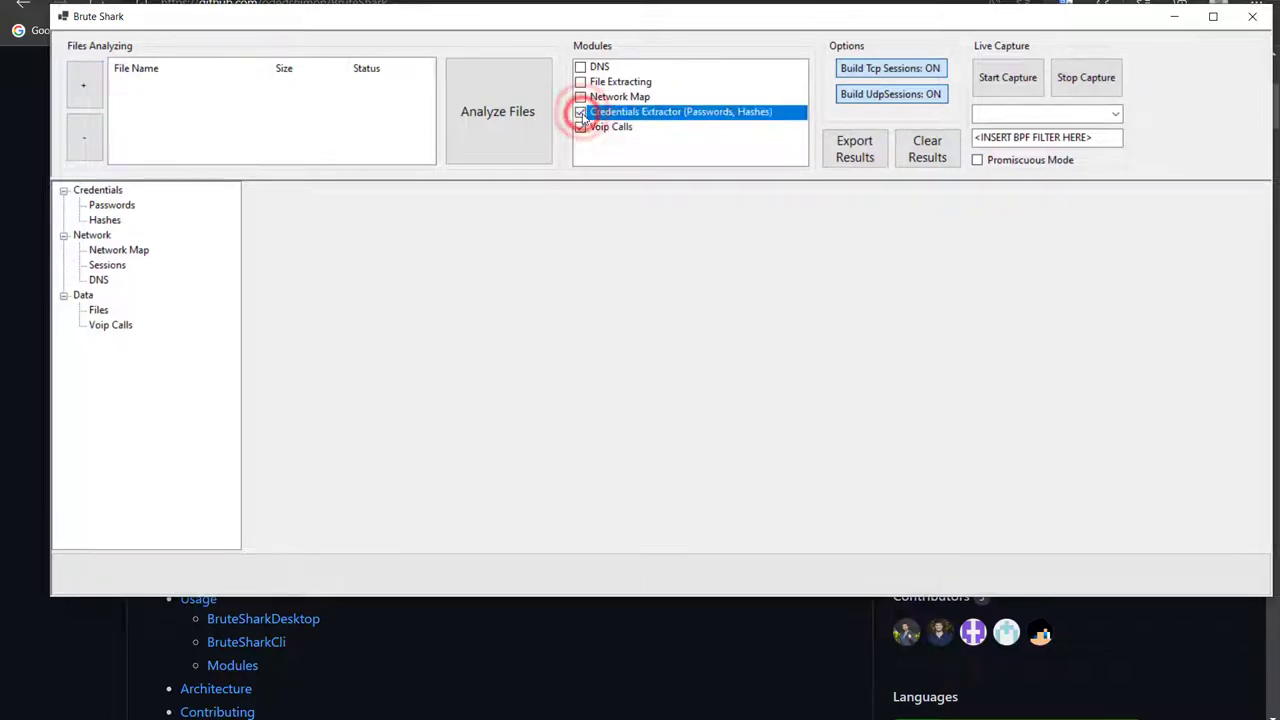
- Choose WLAN as the capture interface and start a live capture
{"action": "left_click", "coordinate": [1010, 80]}
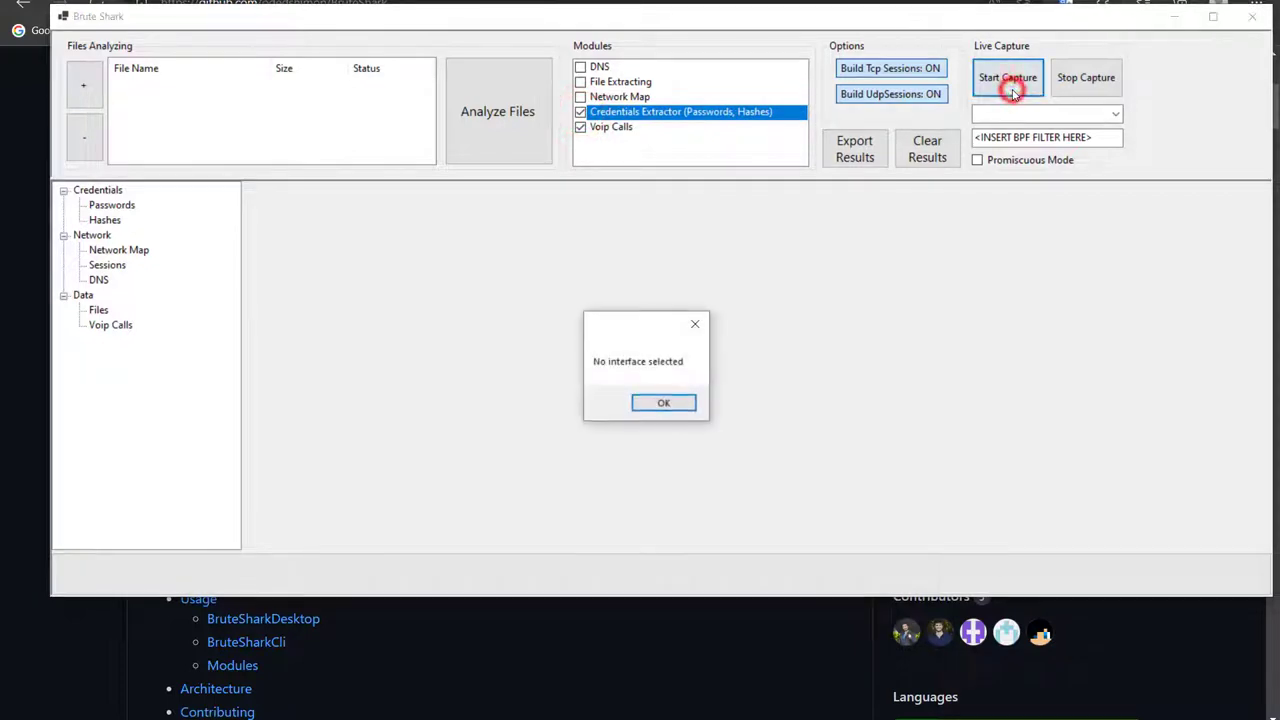
{"action": "left_click", "coordinate": [667, 404]}
{"action": "left_click", "coordinate": [1114, 112]}
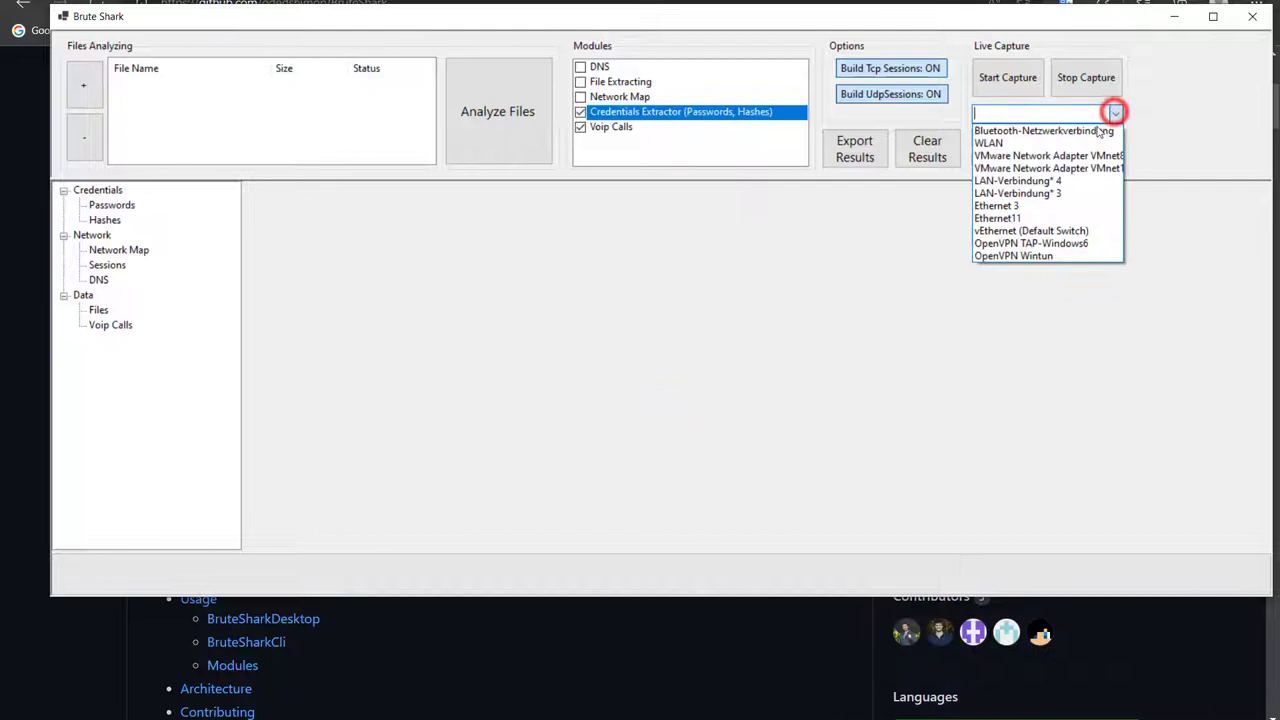
{"action": "left_click", "coordinate": [1036, 146]}
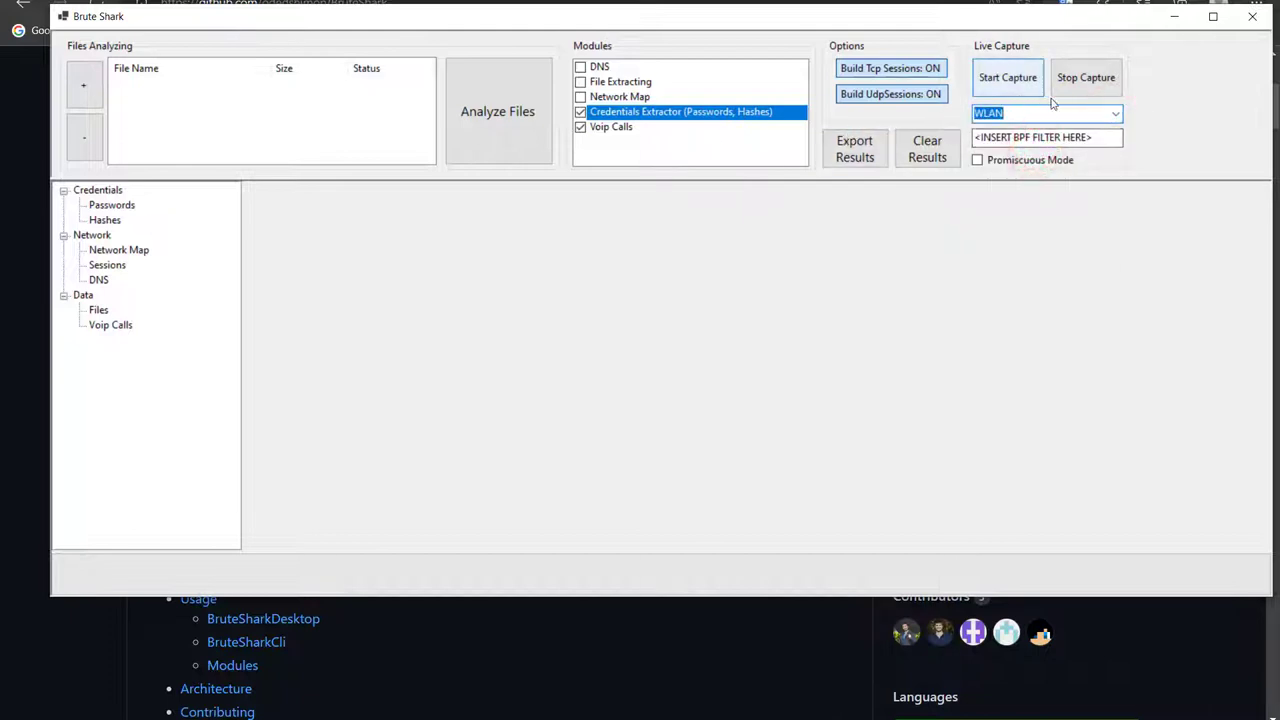
{"action": "left_click", "coordinate": [1000, 82]}
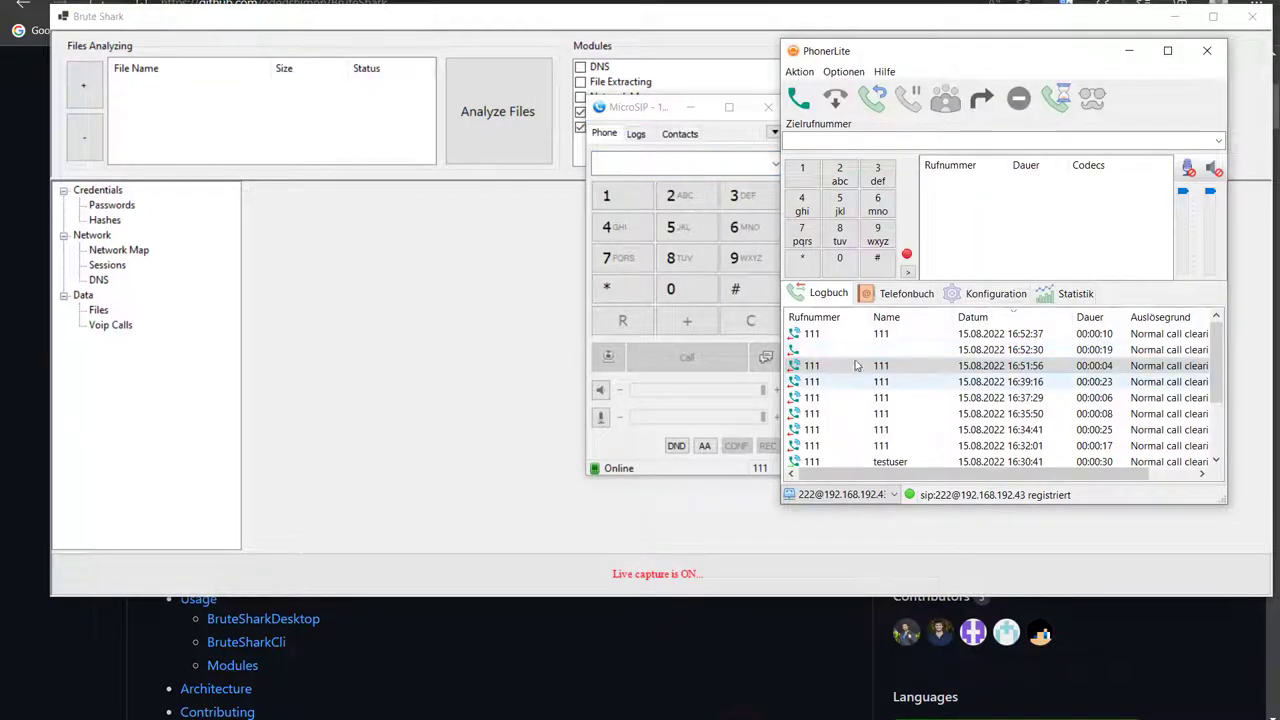
- Redial the most recent logbook entry in PhonerLite and answer the incoming call in MicroSIP
{"action": "left_click", "coordinate": [837, 334]}
{"action": "right_click", "coordinate": [850, 337]}
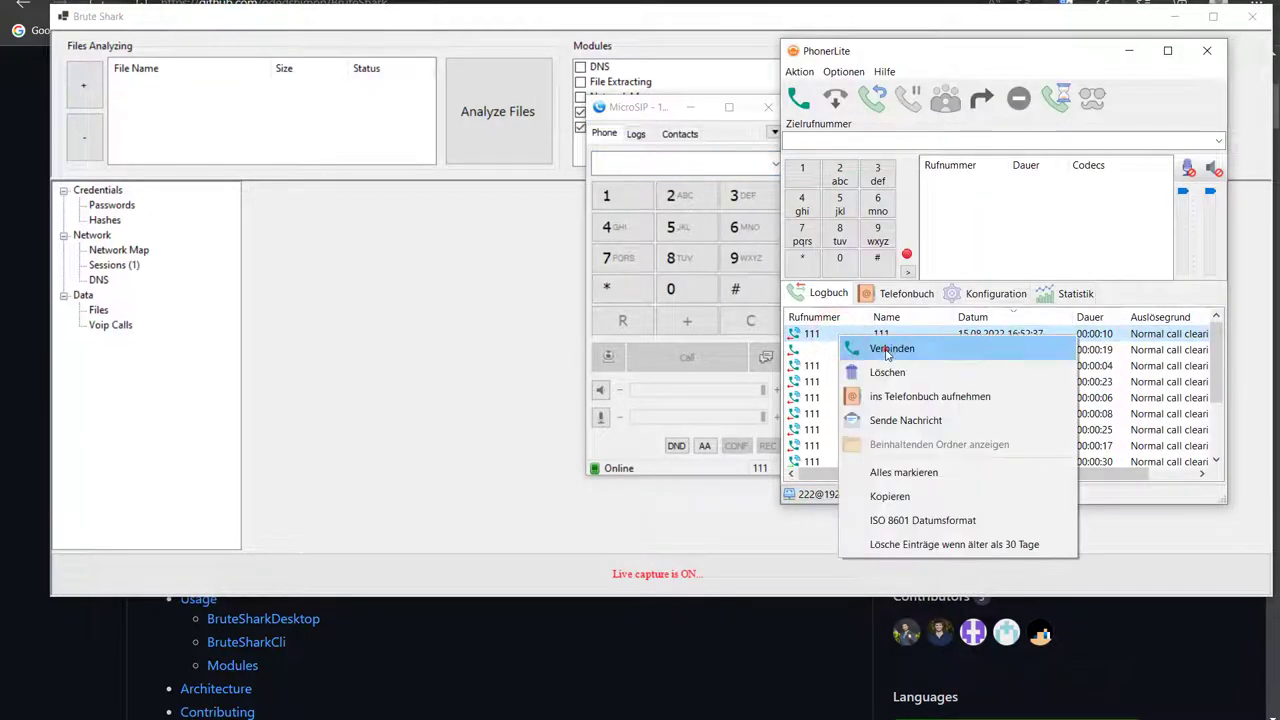
{"action": "left_click", "coordinate": [885, 350]}
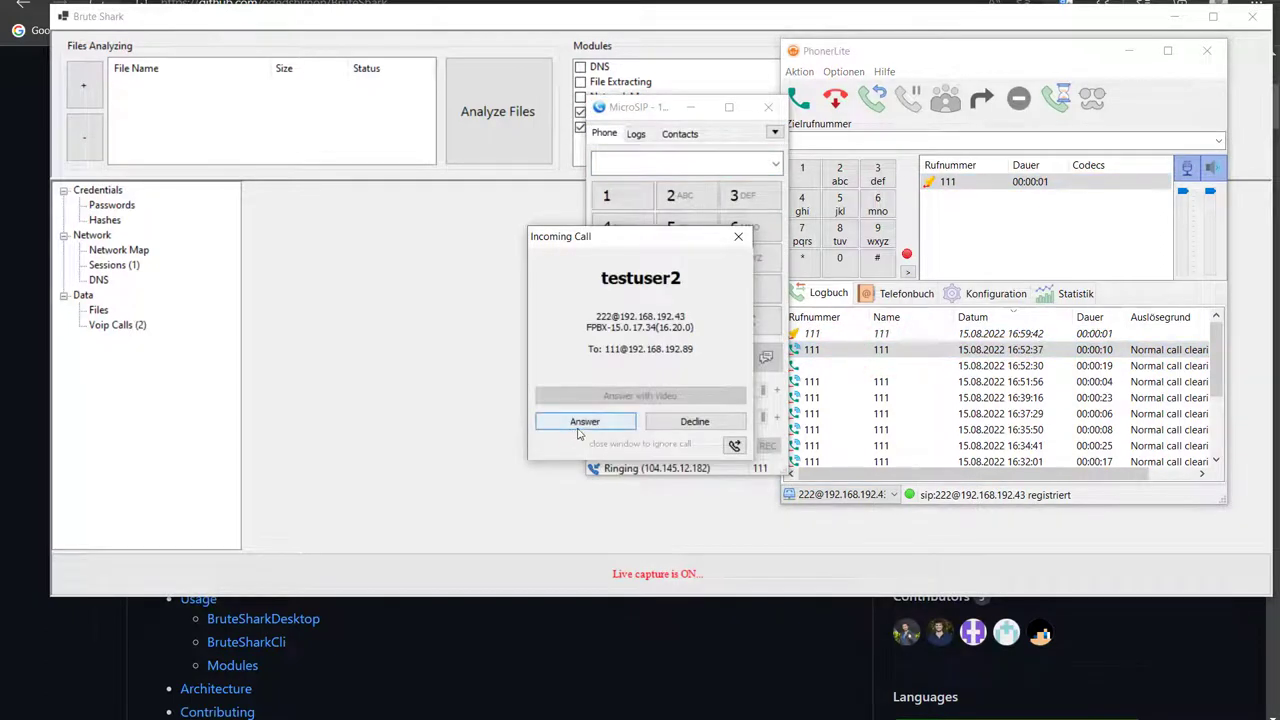
{"action": "left_click", "coordinate": [578, 425]}
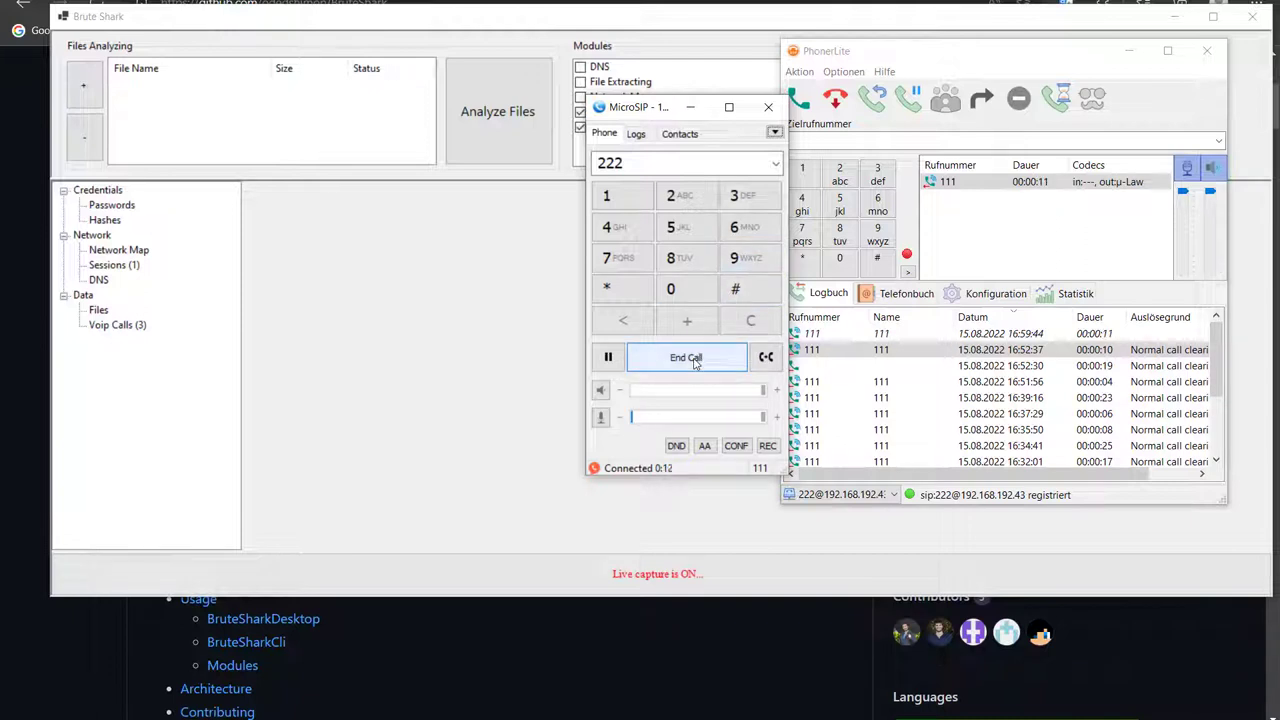
- End the test call in MicroSIP, then stop the live capture in Brute Shark
{"action": "left_click", "coordinate": [689, 357]}
{"action": "left_click", "coordinate": [828, 103]}
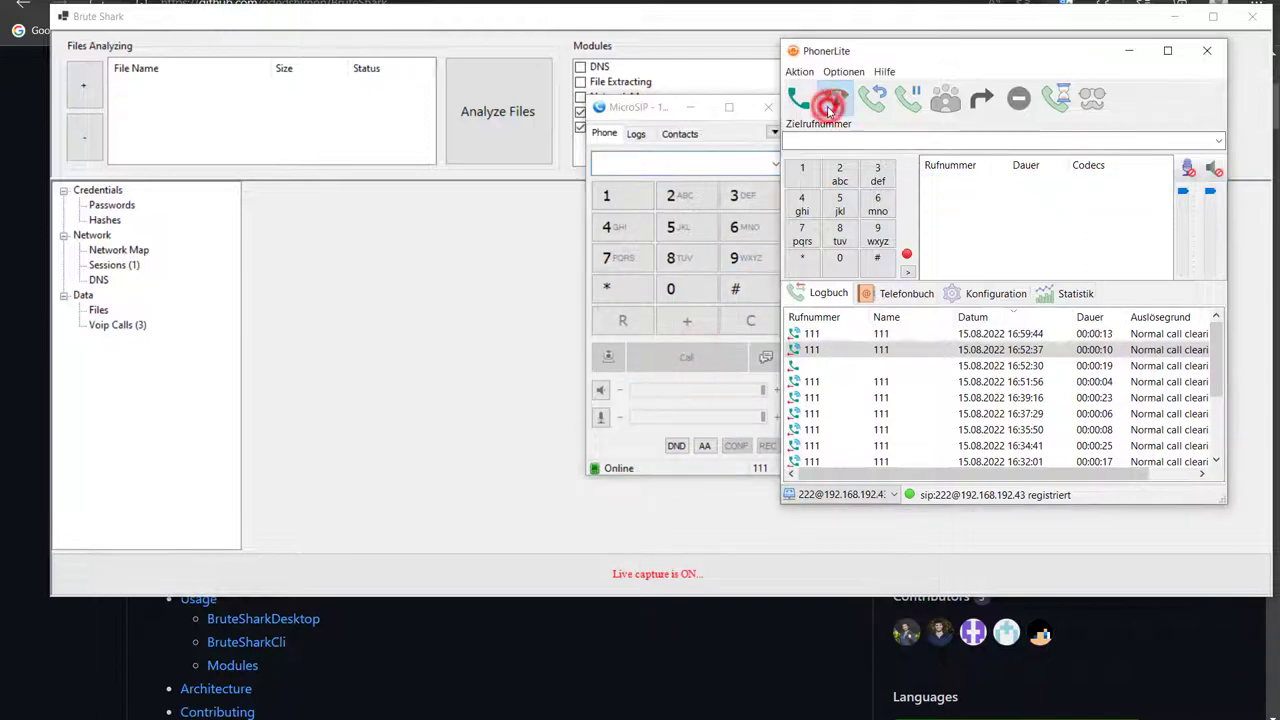
{"action": "left_click", "coordinate": [441, 329]}
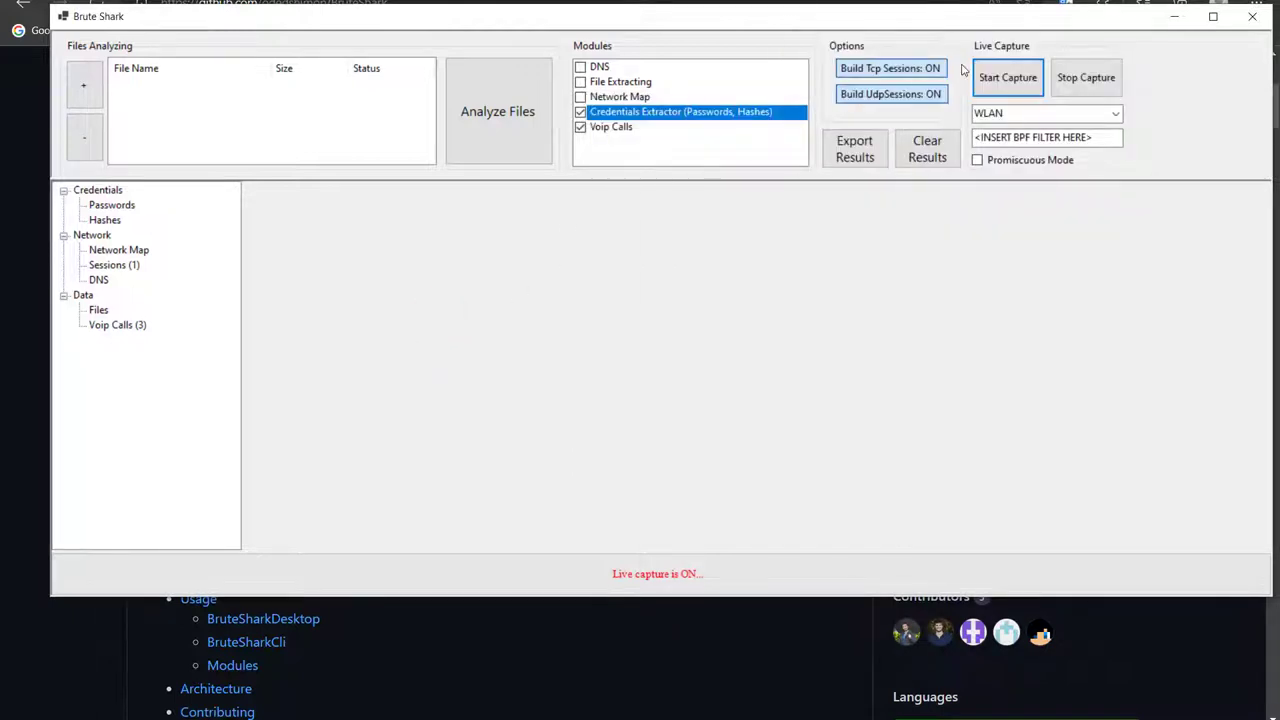
{"action": "left_click", "coordinate": [1085, 86]}
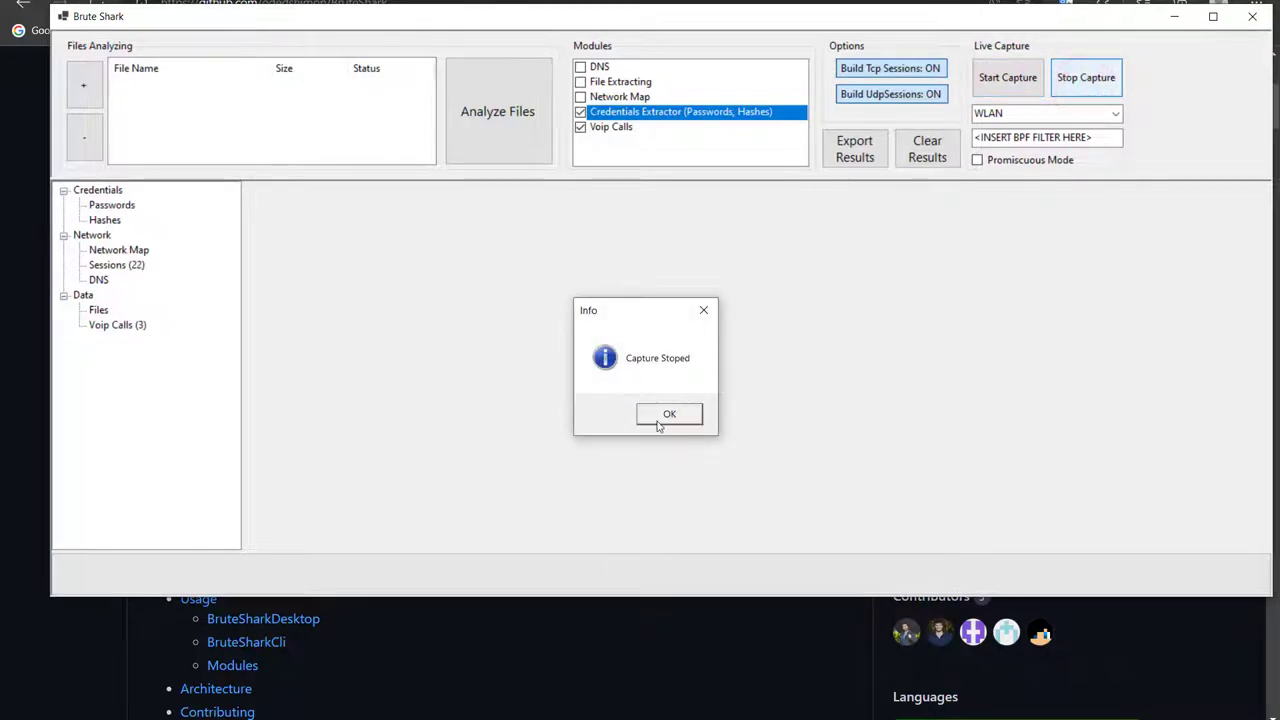
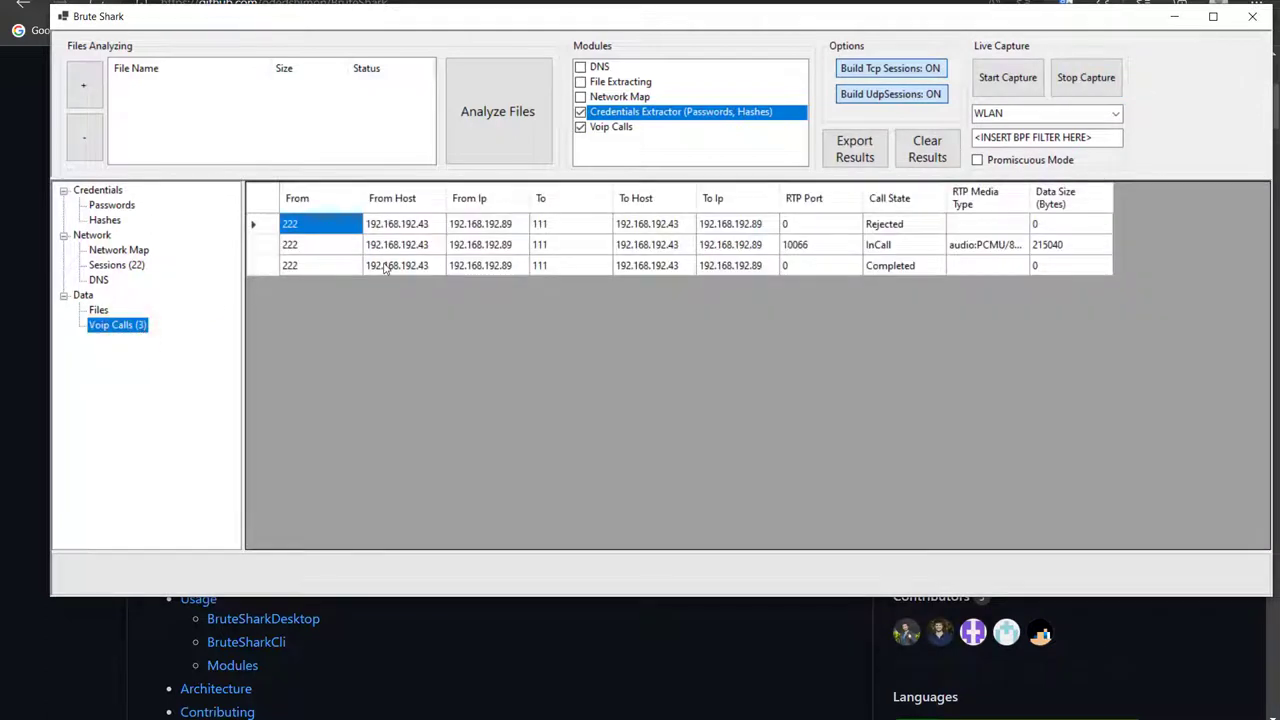
- Inspect the captured Voip Calls entries for the rejected, in-call and completed states
{"action": "left_click", "coordinate": [256, 226]}
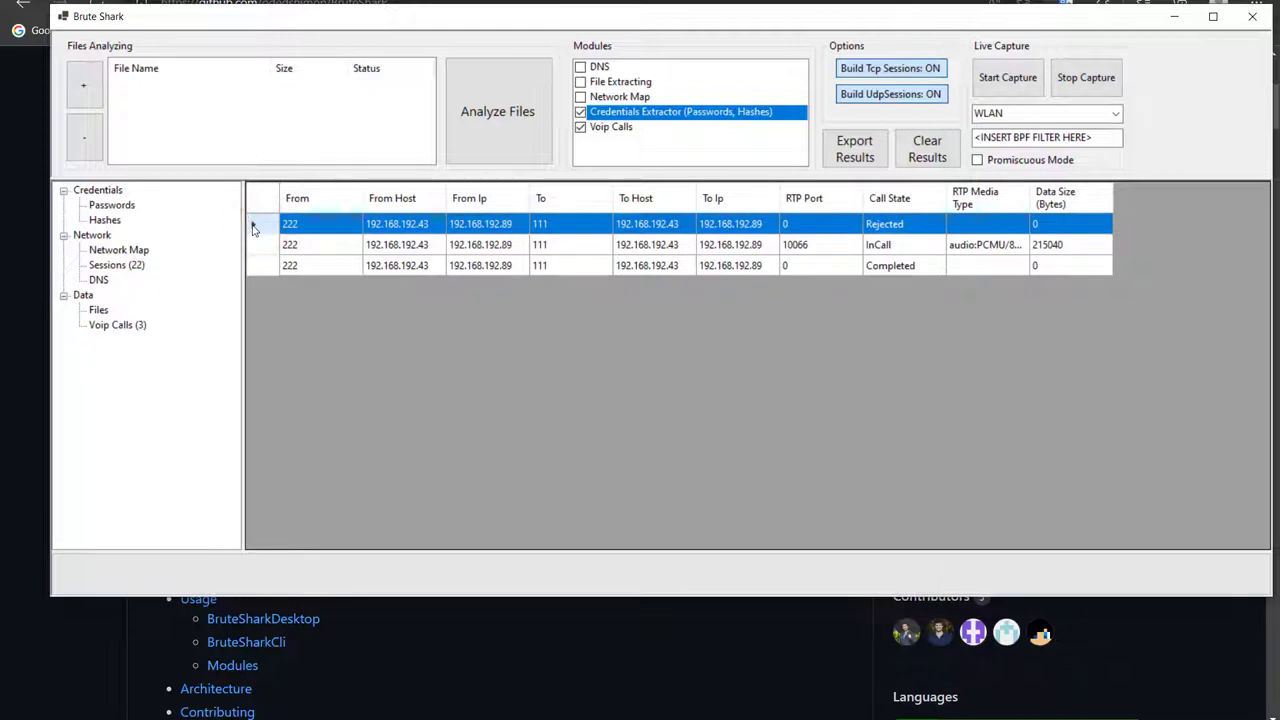
{"action": "left_click", "coordinate": [253, 247]}
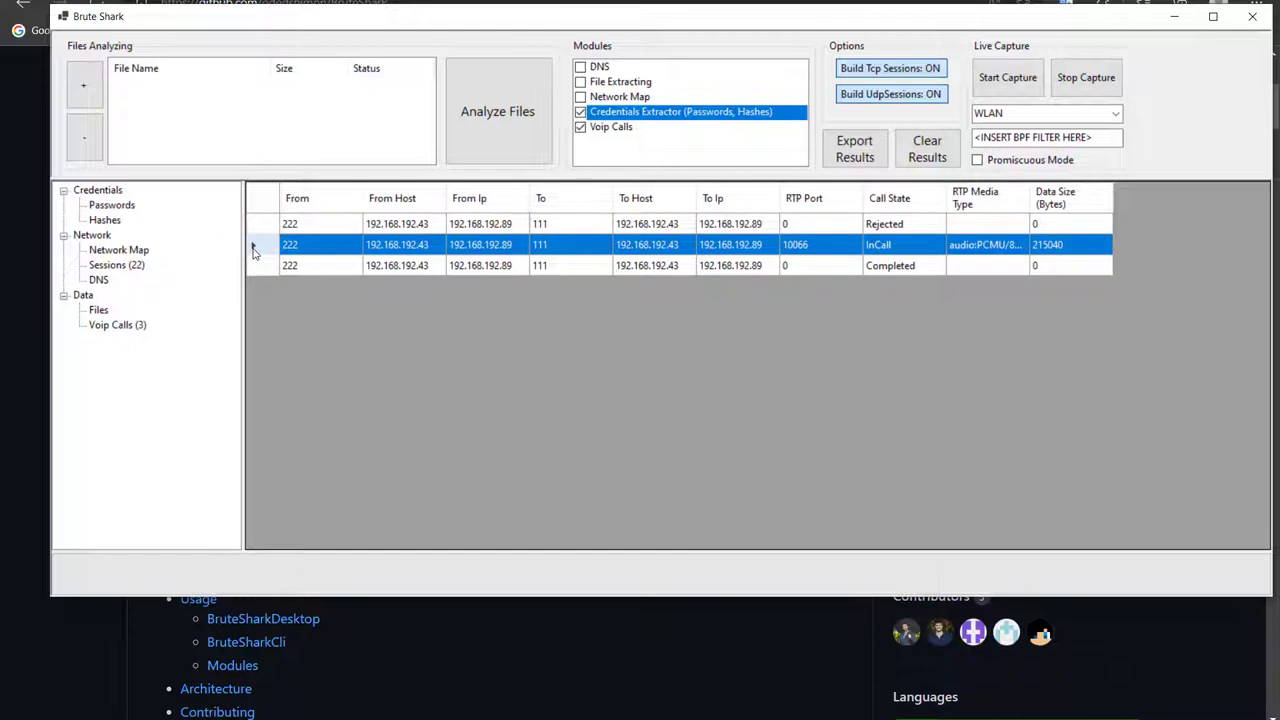
{"action": "left_click", "coordinate": [254, 268]}
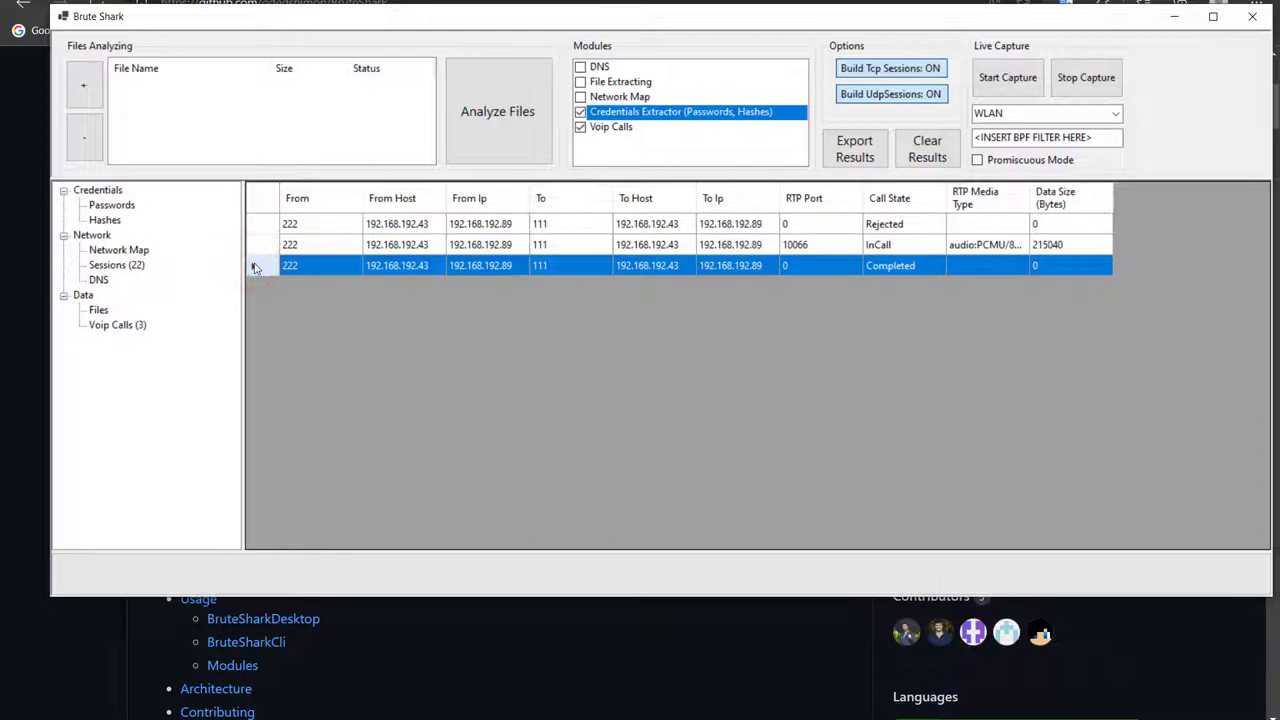
{"action": "left_click", "coordinate": [255, 245]}
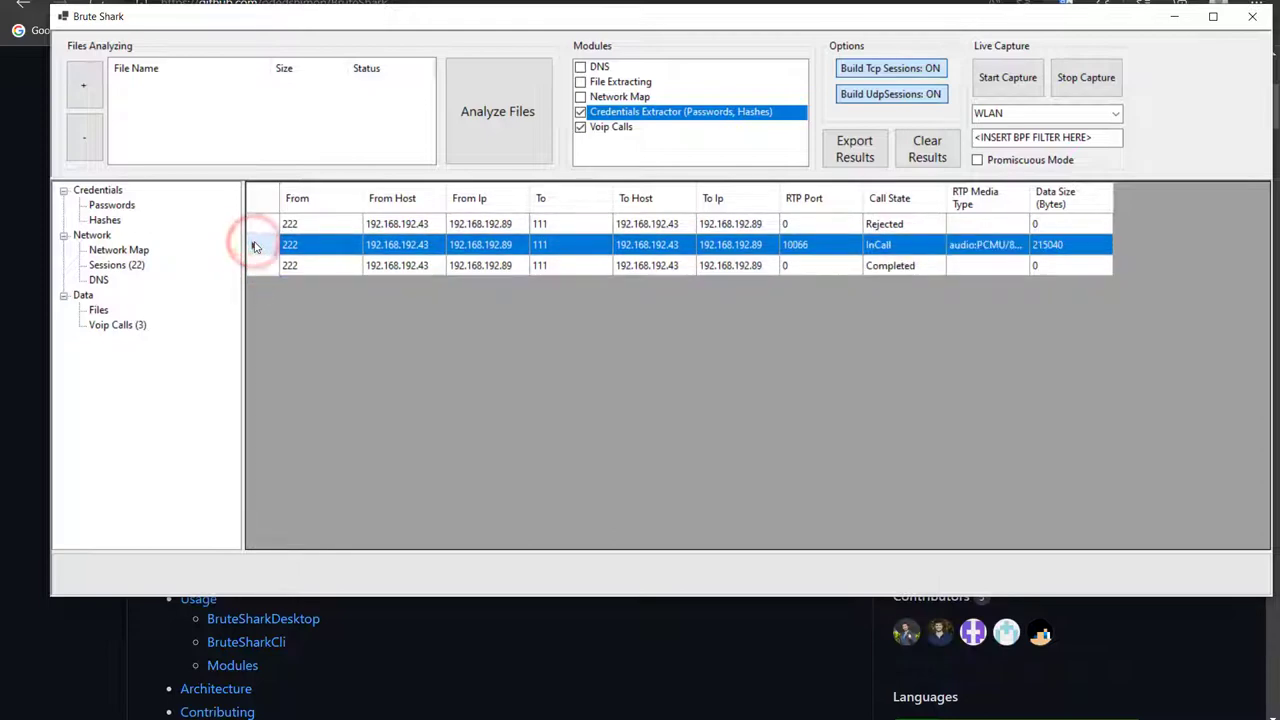
- Open the captured network sessions and check the details of the first six TCP sessions
{"action": "left_click", "coordinate": [104, 265]}
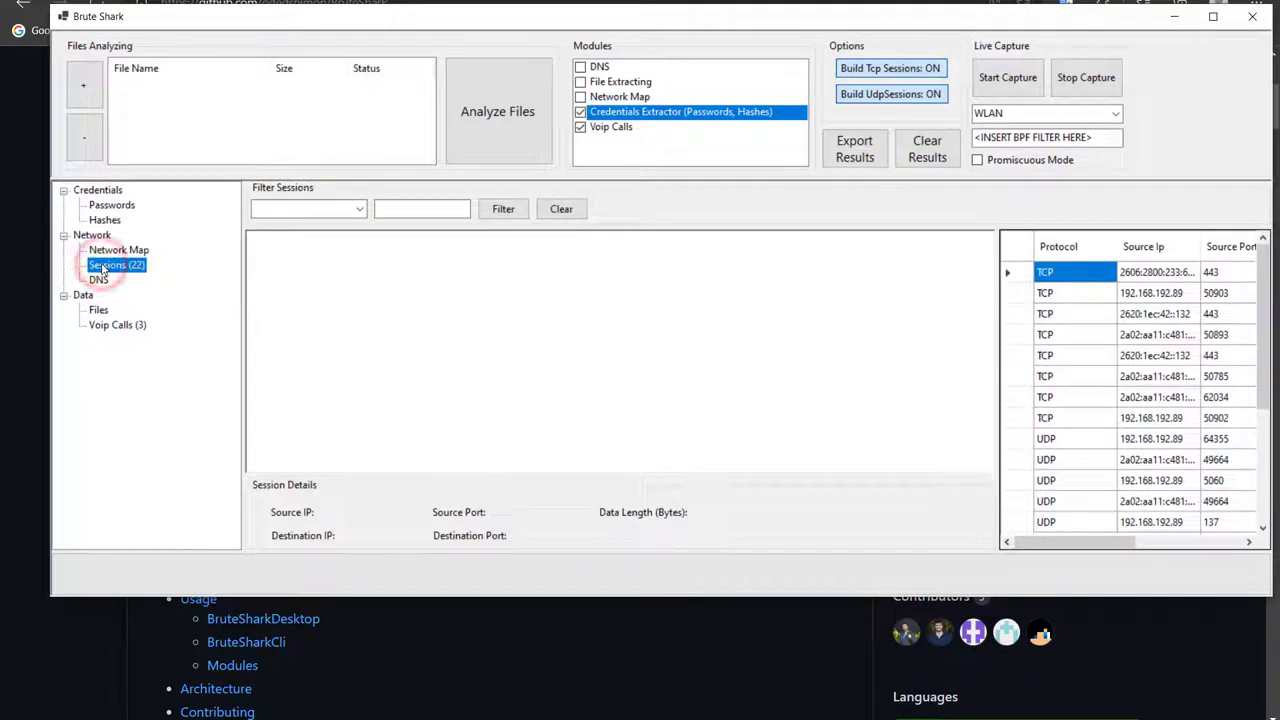
{"action": "left_click", "coordinate": [1022, 274]}
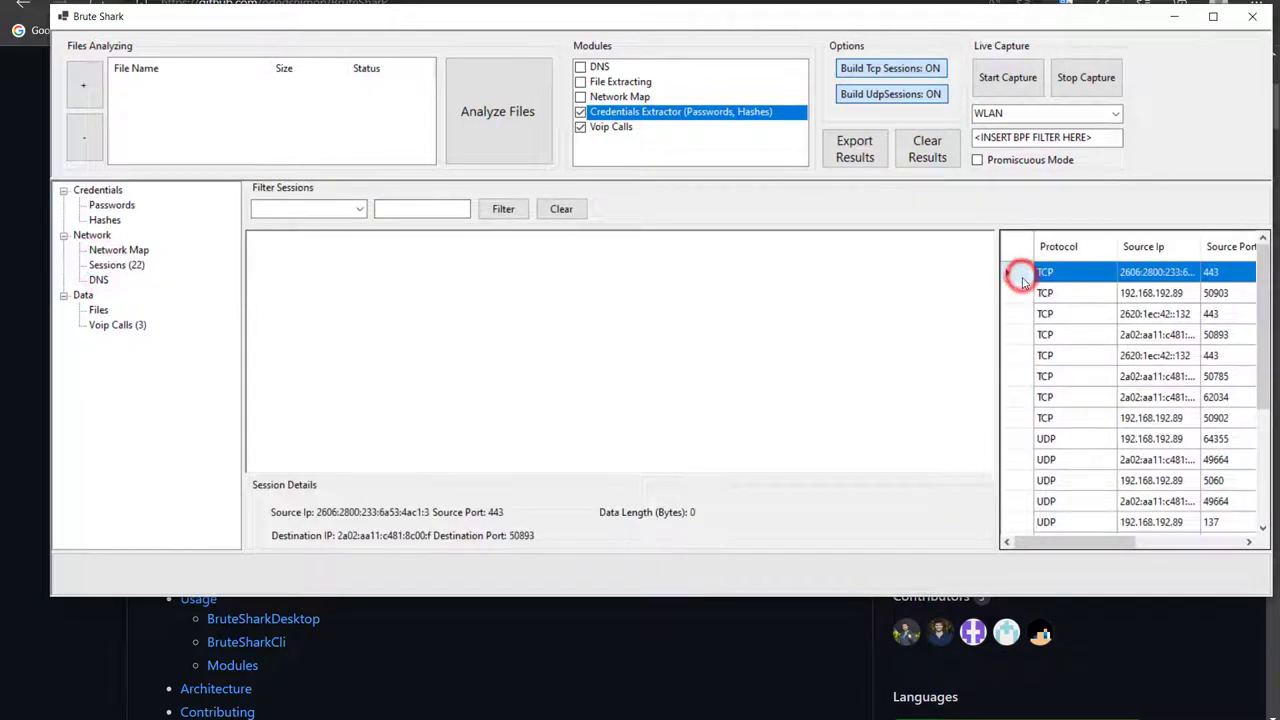
{"action": "left_click", "coordinate": [1020, 293]}
{"action": "left_click", "coordinate": [1020, 313]}
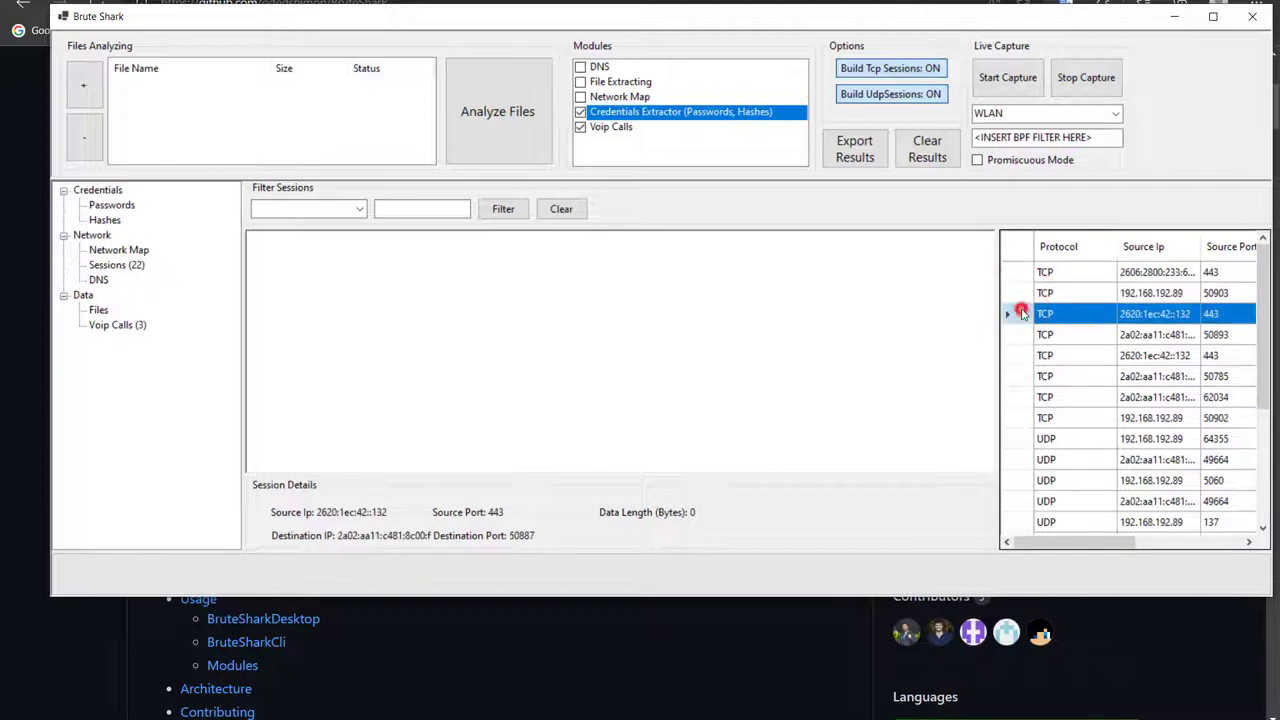
{"action": "left_click", "coordinate": [1014, 334]}
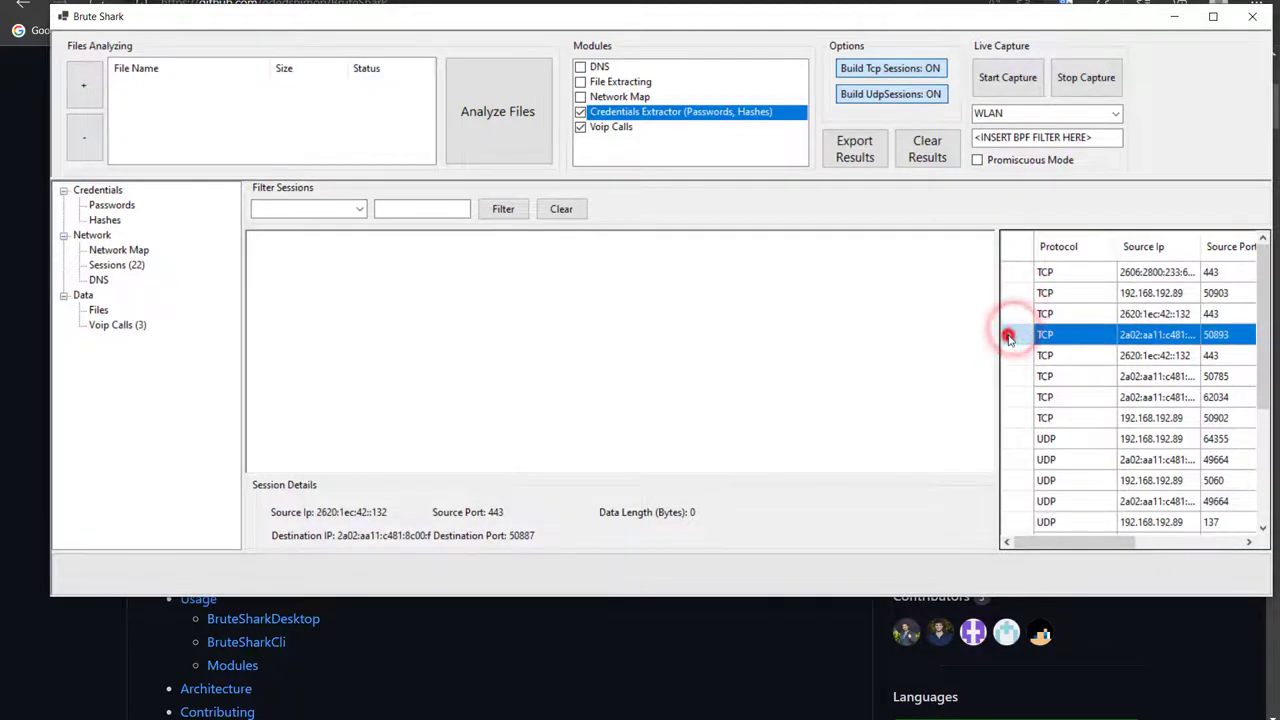
{"action": "left_click", "coordinate": [1016, 356]}
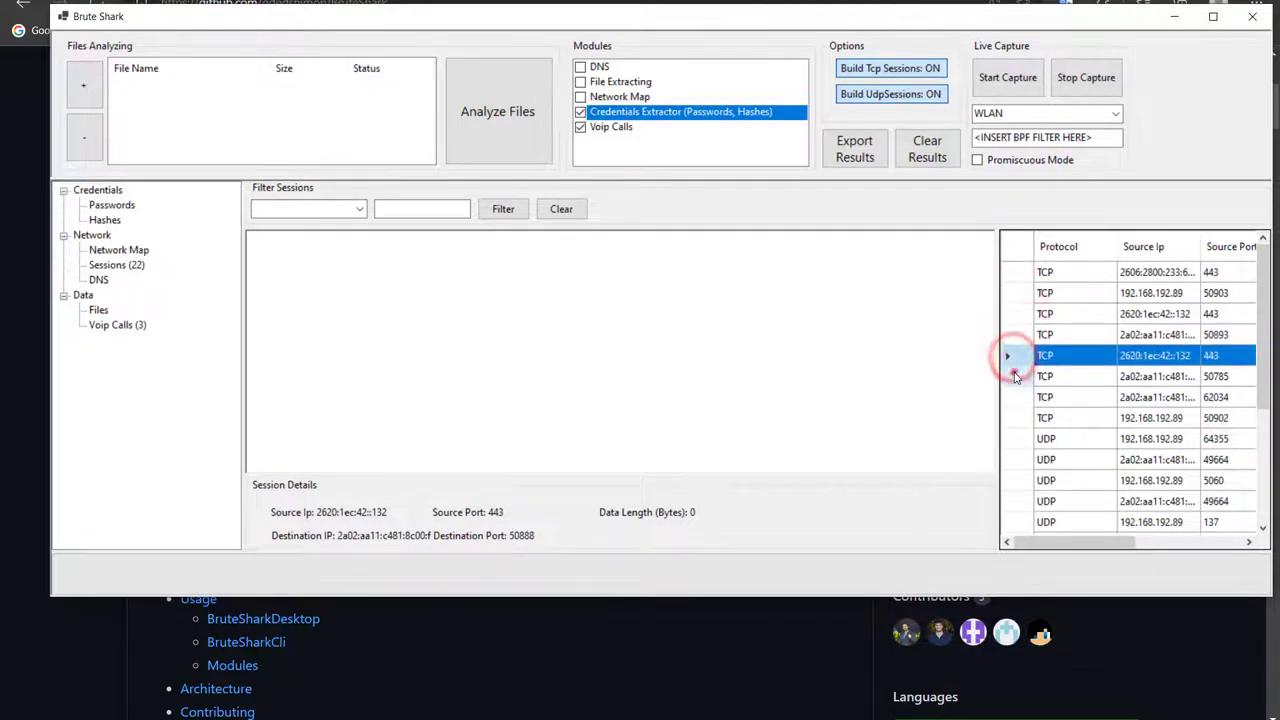
{"action": "left_click", "coordinate": [1014, 376]}
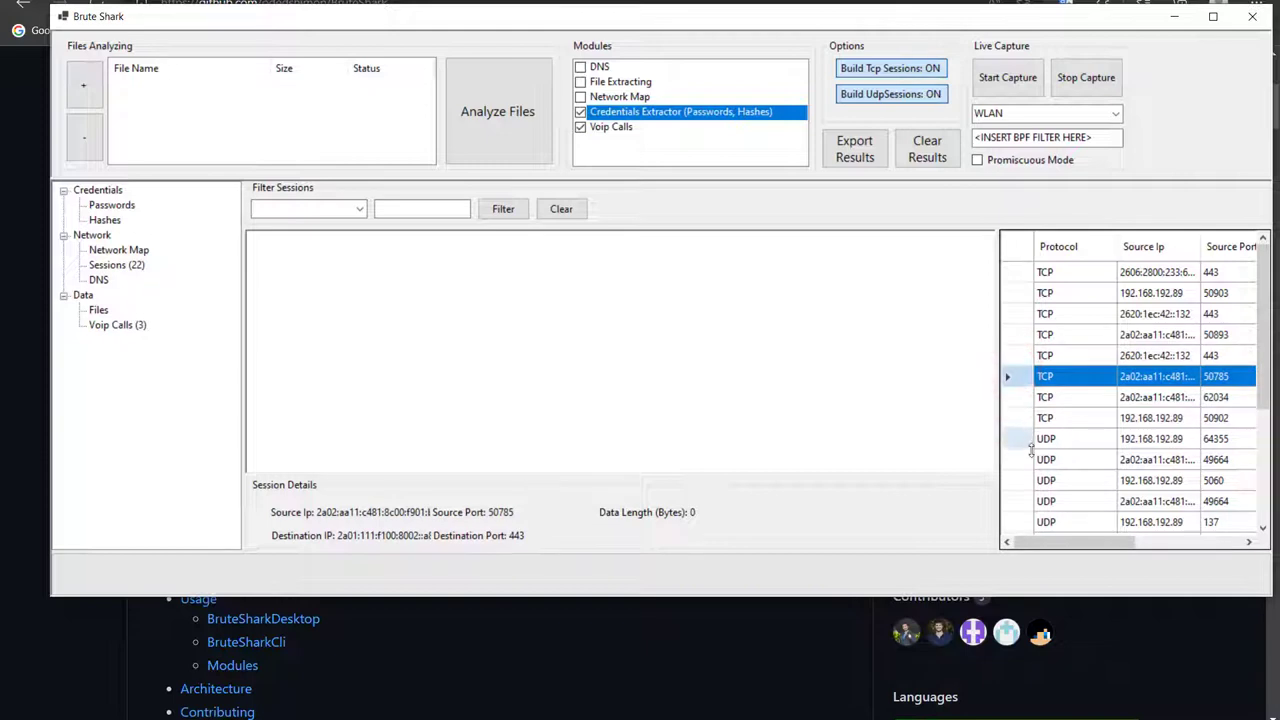
- Examine the SIP messages exchanged in the UDP session with source port 5060
{"action": "left_click", "coordinate": [1020, 480]}
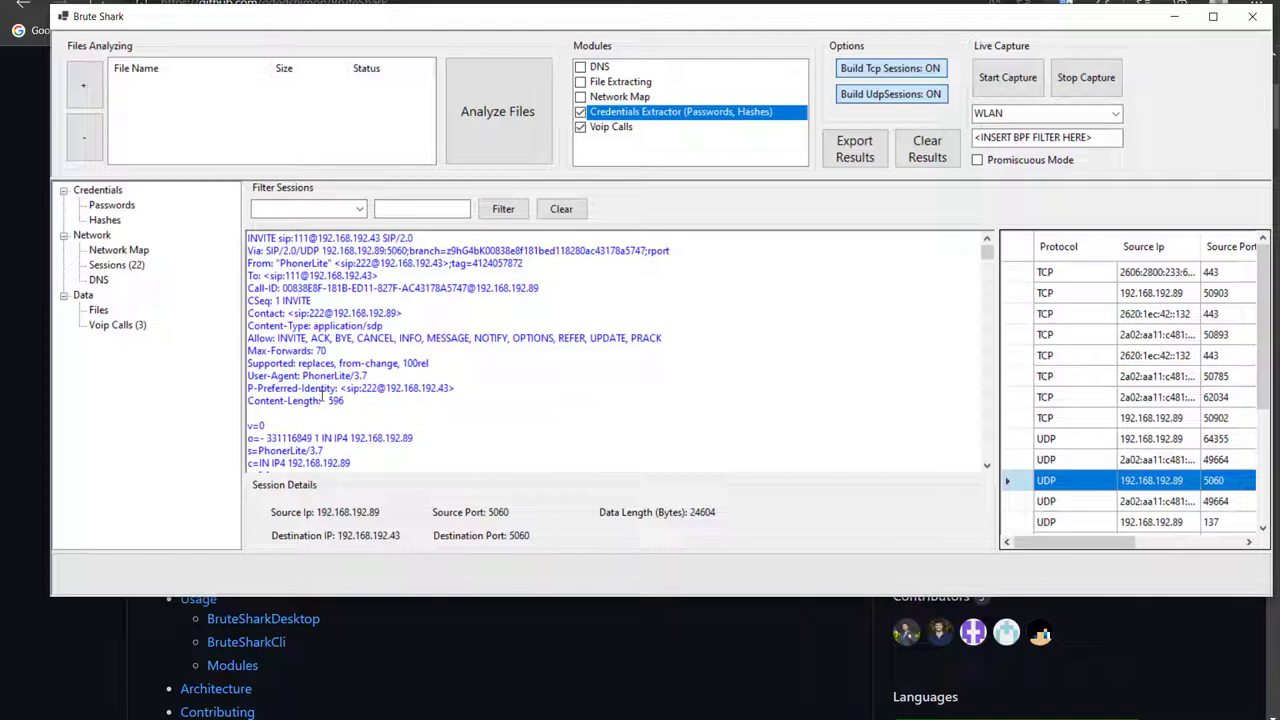
{"action": "scroll", "coordinate": [319, 350], "scroll_direction": "down", "scroll_amount": 15}
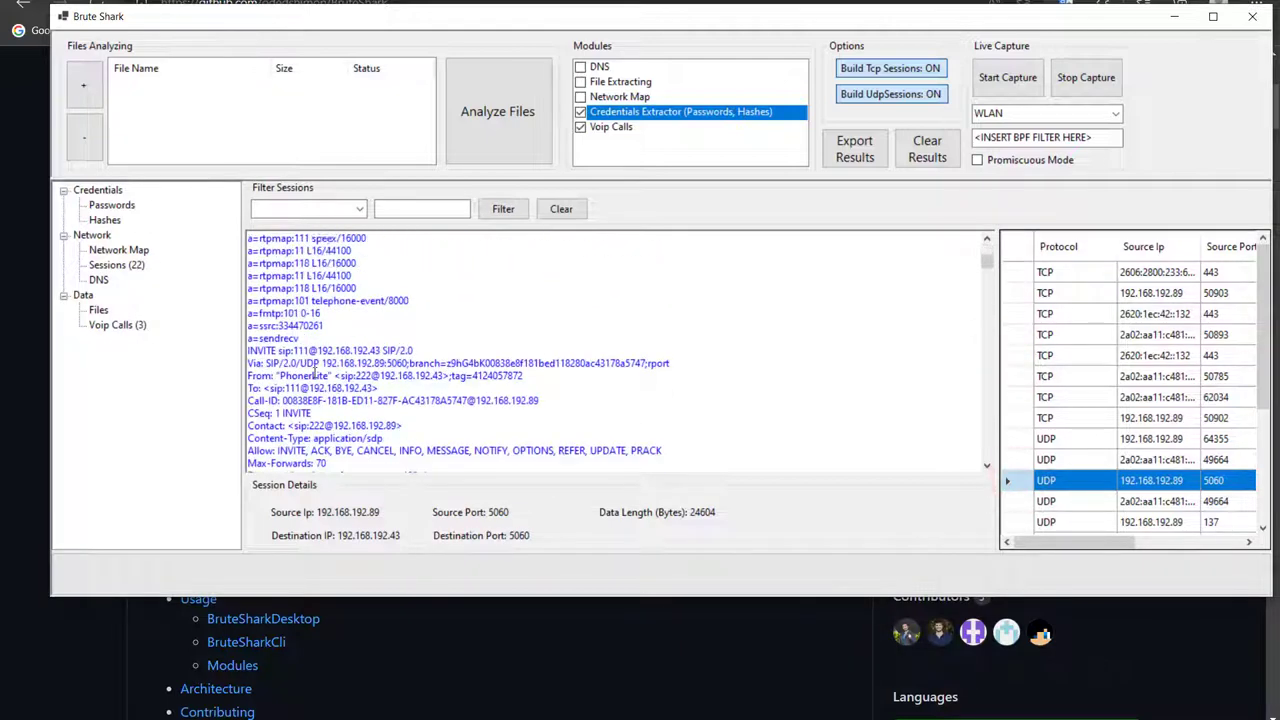
{"action": "scroll", "coordinate": [314, 373], "scroll_direction": "down", "scroll_amount": 10}
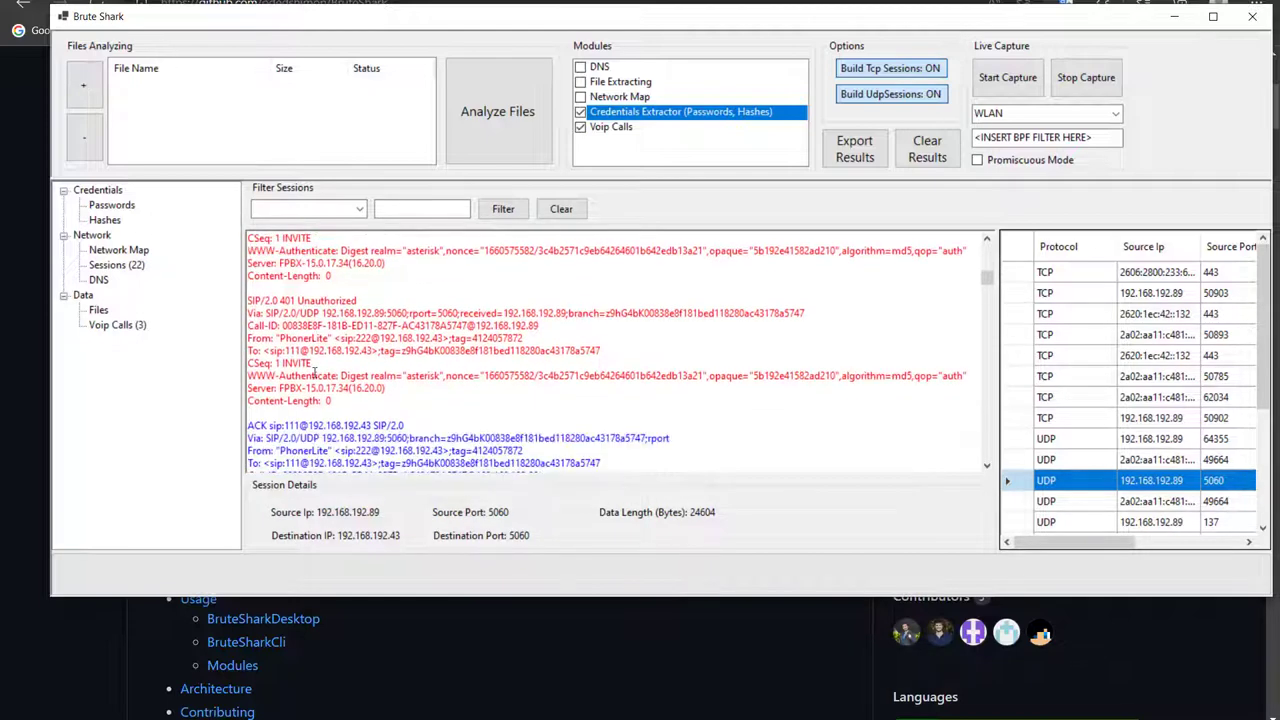
{"action": "scroll", "coordinate": [314, 373], "scroll_direction": "down", "scroll_amount": 3}
{"action": "left_click", "coordinate": [358, 208]}
{"action": "left_click", "coordinate": [358, 208]}
{"action": "scroll", "coordinate": [363, 330], "scroll_direction": "down", "scroll_amount": 4}
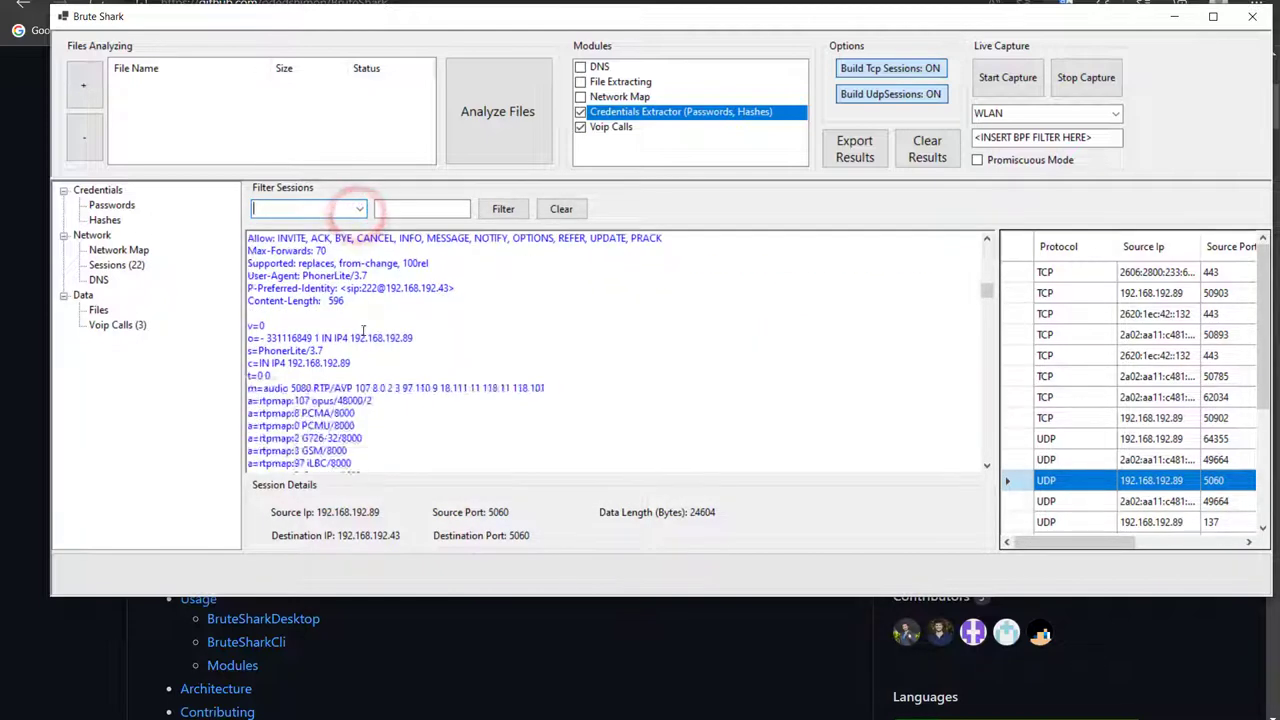
{"action": "scroll", "coordinate": [360, 330], "scroll_direction": "down", "scroll_amount": 6}
{"action": "left_click", "coordinate": [400, 208]}
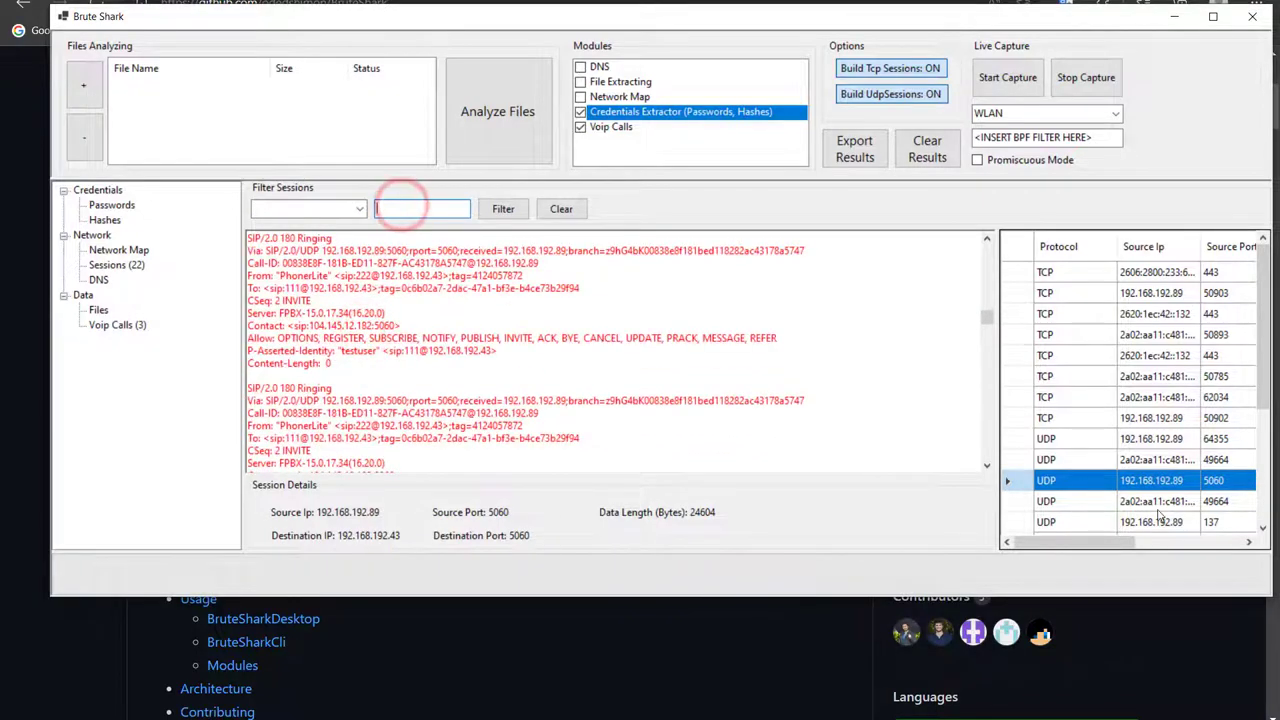
- Examine the SIP messages in the remaining UDP sessions, including the port 5060 session to 104.145.12.182
{"action": "scroll", "coordinate": [1158, 515], "scroll_direction": "down", "scroll_amount": 3}
{"action": "left_click", "coordinate": [1023, 391]}
{"action": "left_click", "coordinate": [1020, 443]}
{"action": "left_click", "coordinate": [1026, 418]}
{"action": "scroll", "coordinate": [643, 359], "scroll_direction": "down", "scroll_amount": 2}
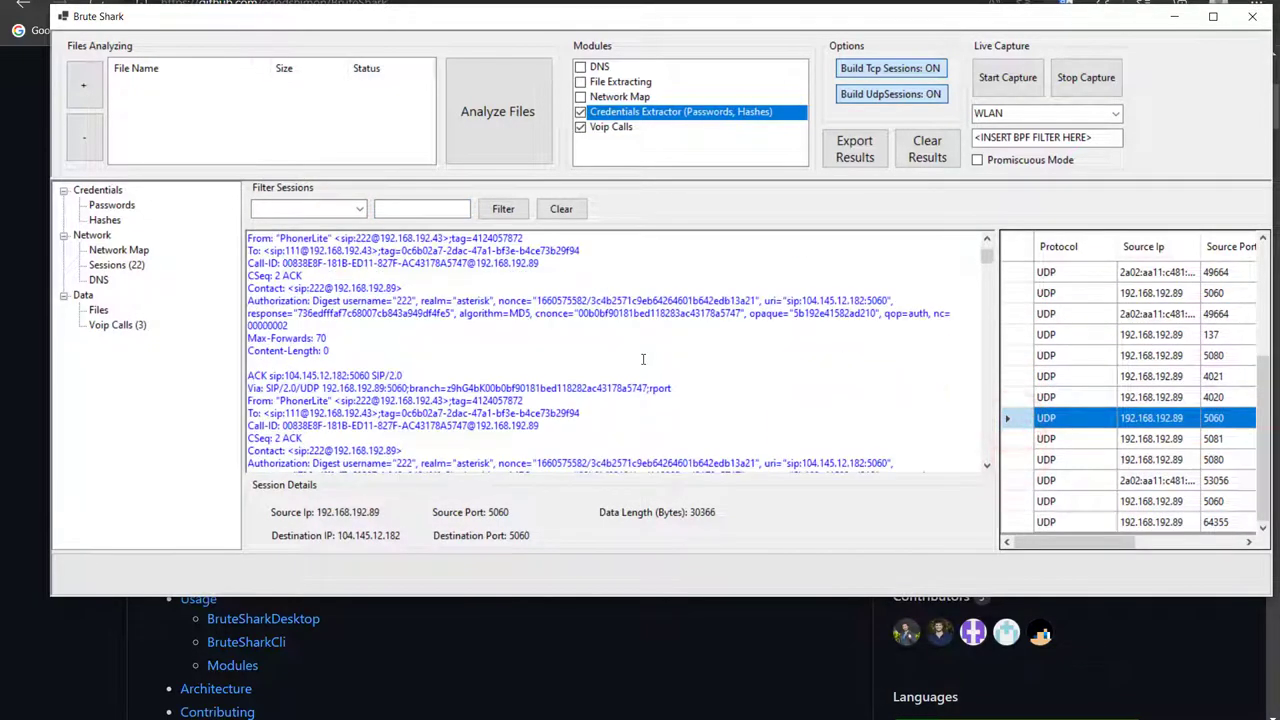
{"action": "scroll", "coordinate": [643, 359], "scroll_direction": "down", "scroll_amount": 4}
- Reopen the Voip Calls results, select the InCall entry and stop the live capture
{"action": "left_click", "coordinate": [117, 324]}
{"action": "left_click", "coordinate": [253, 245]}
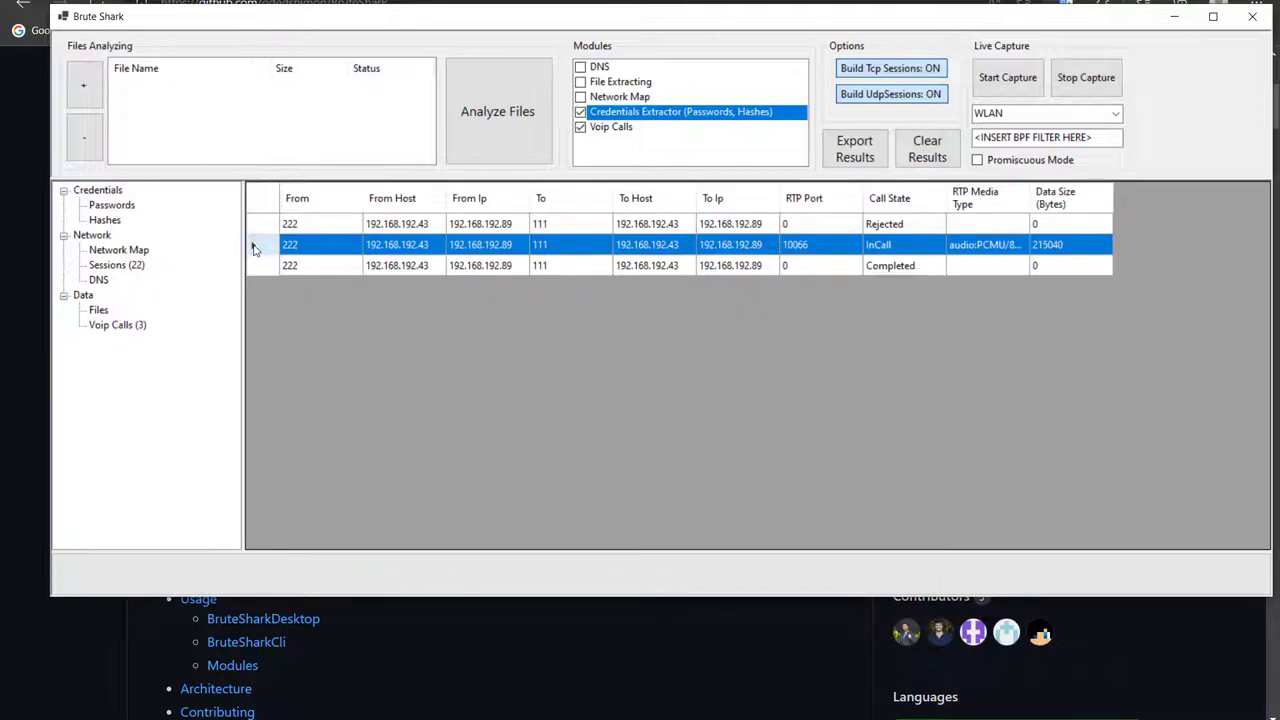
{"action": "left_click", "coordinate": [1078, 80]}
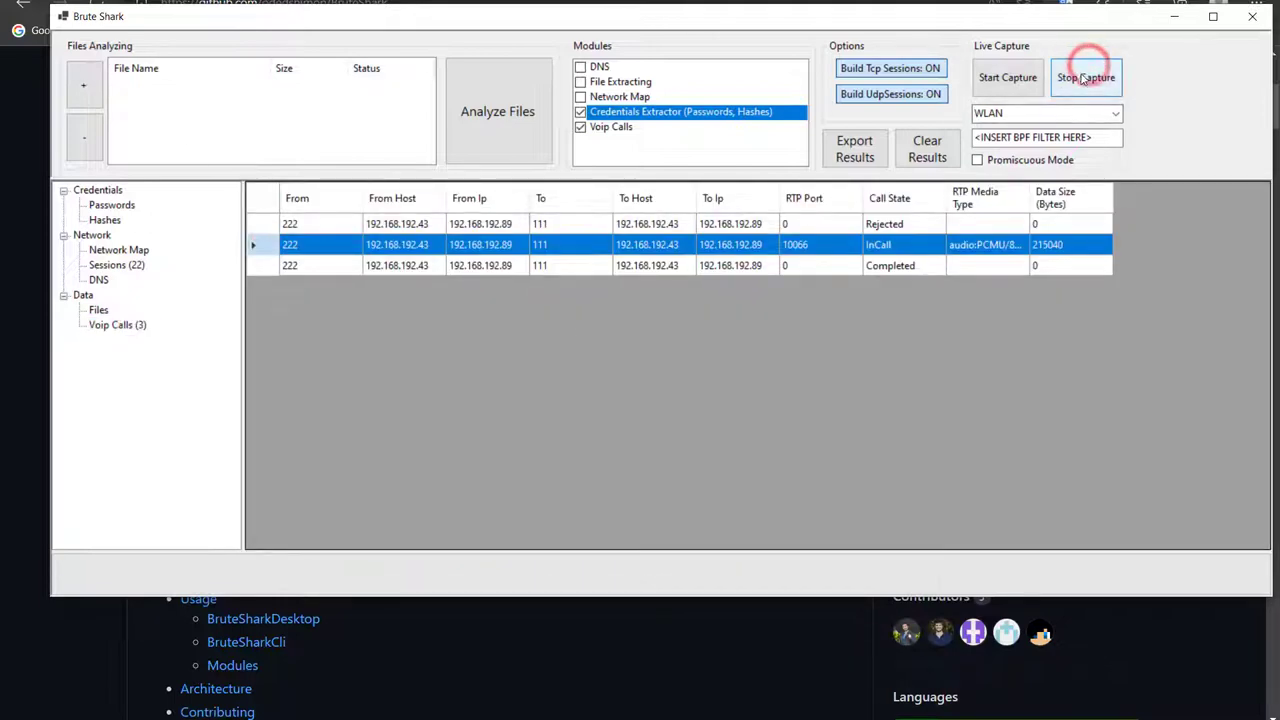
{"action": "left_click", "coordinate": [1073, 84]}
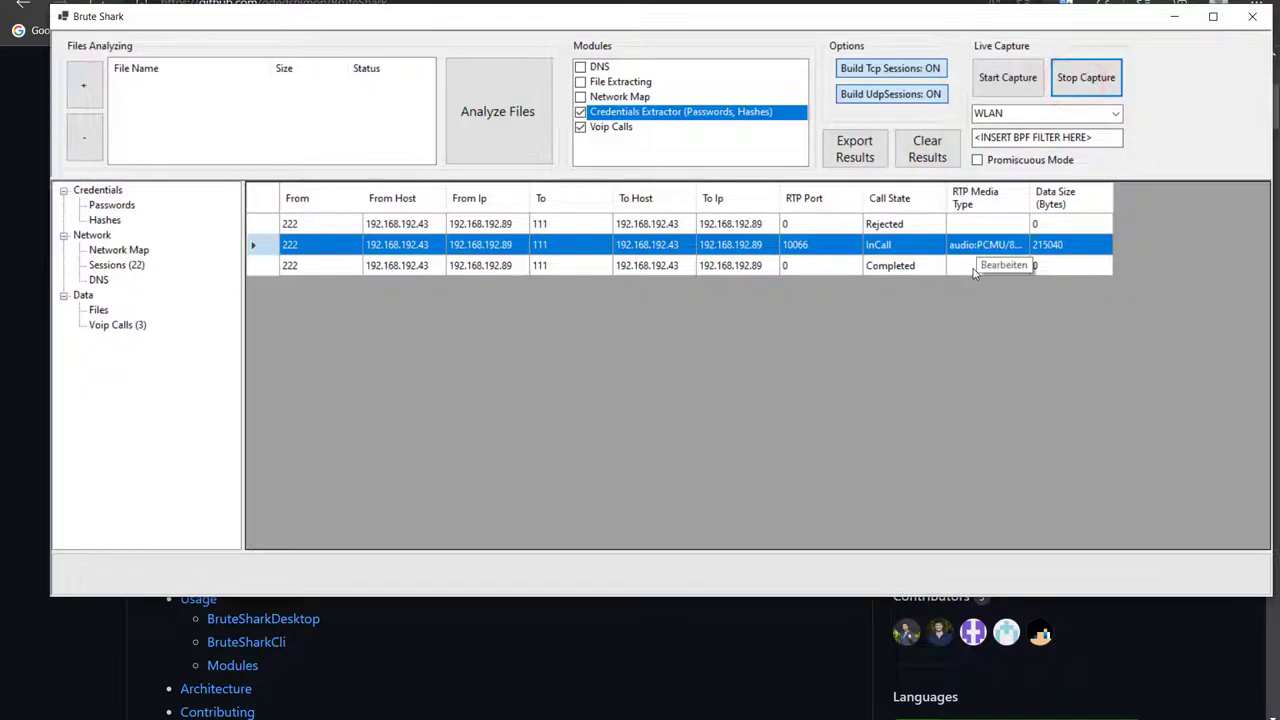
- Minimise Brute Shark, launch Wireshark and start a live capture on the WLAN interface
{"action": "left_click", "coordinate": [1182, 17]}
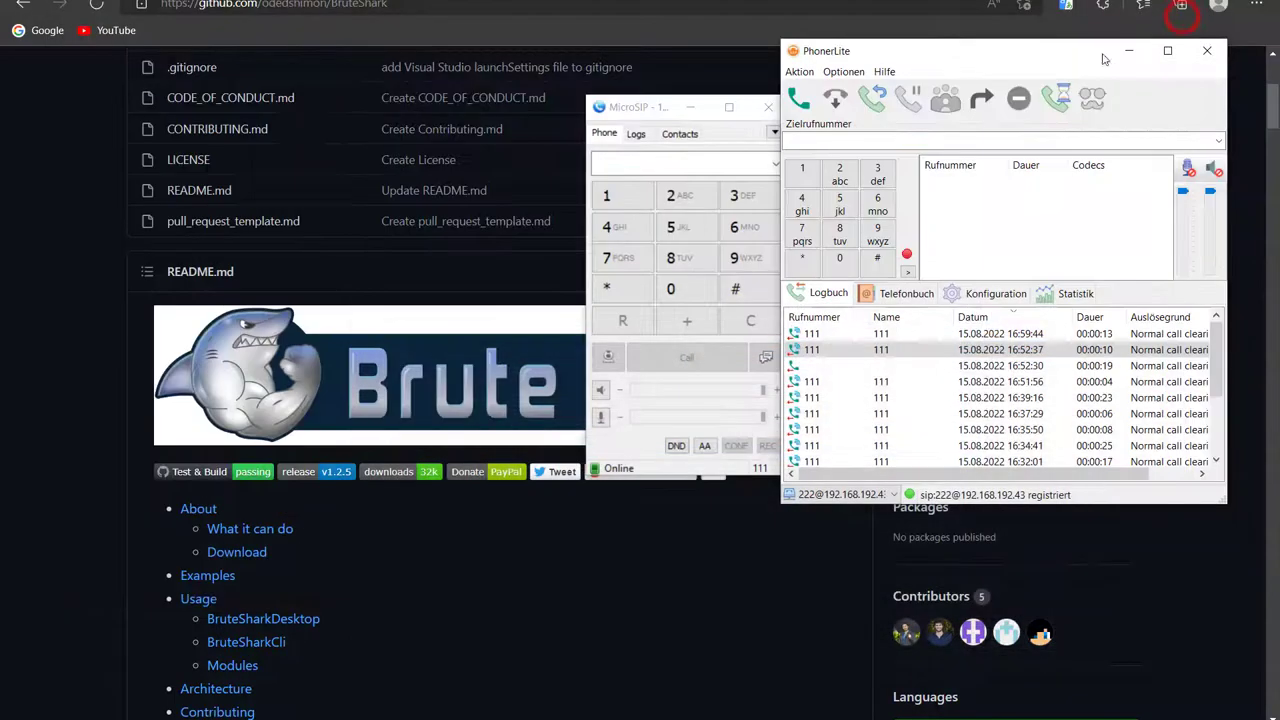
{"action": "left_click", "coordinate": [132, 598]}
{"action": "key", "text": "super"}
{"action": "type", "text": "wireshark"}
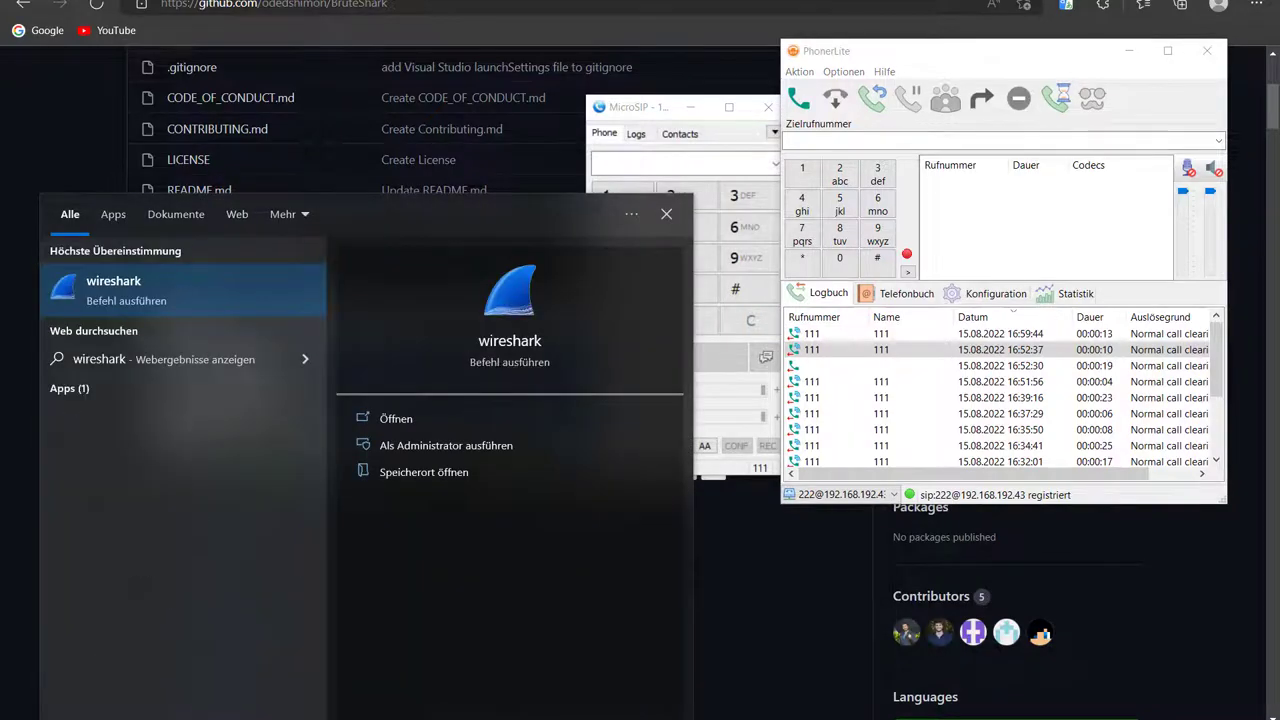
{"action": "key", "text": "Return"}
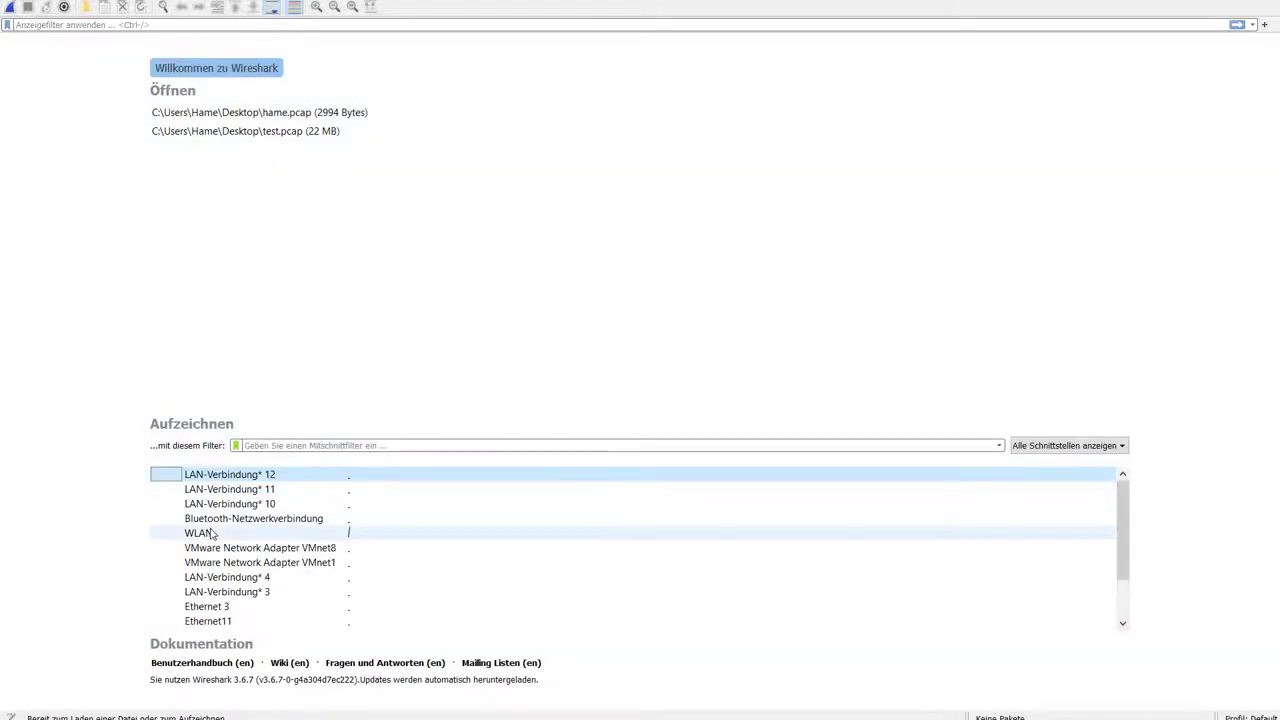
{"action": "double_click", "coordinate": [209, 530]}
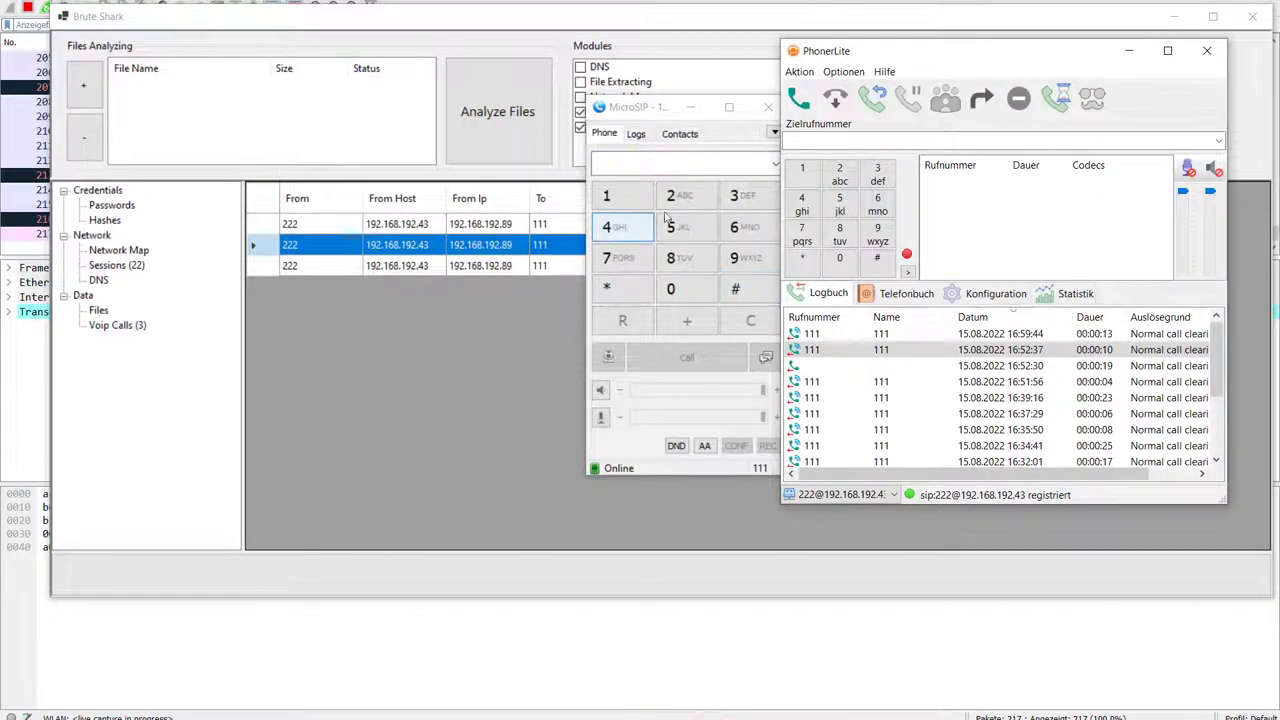
{"action": "left_click", "coordinate": [622, 196]}
{"action": "left_click", "coordinate": [622, 196]}
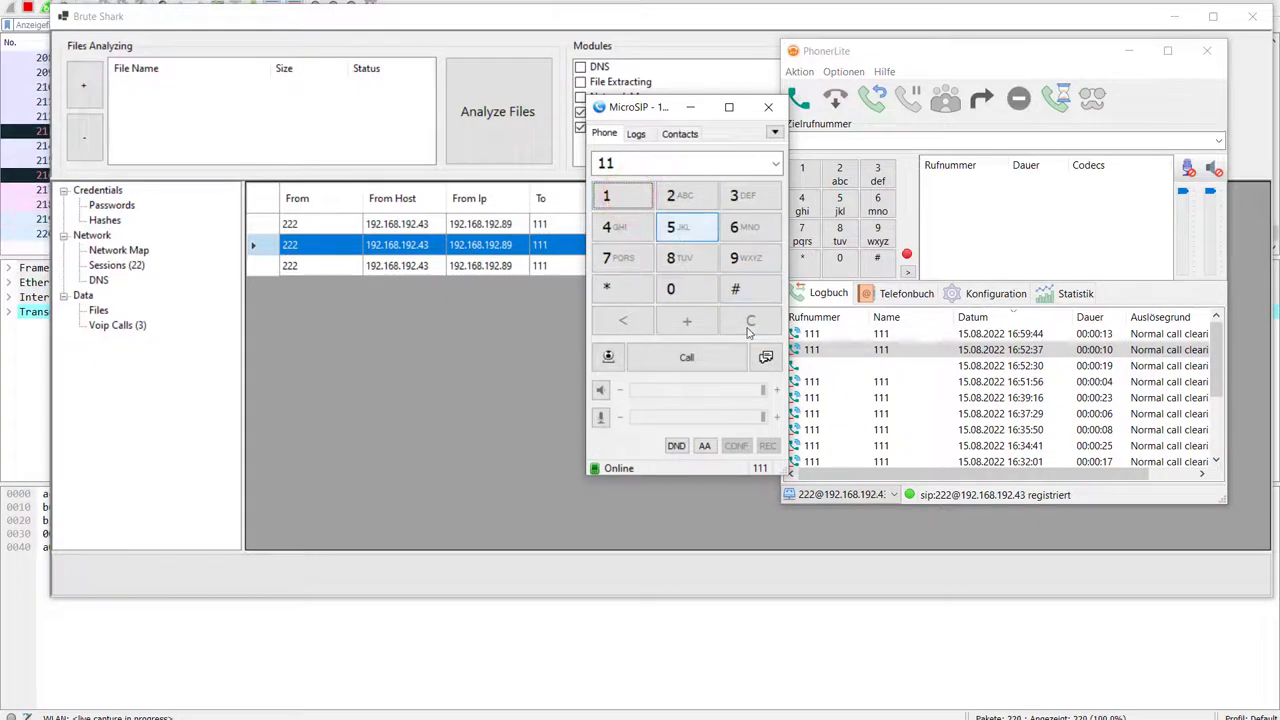
{"action": "left_click", "coordinate": [697, 160]}
{"action": "left_click", "coordinate": [682, 196]}
{"action": "left_click", "coordinate": [682, 196]}
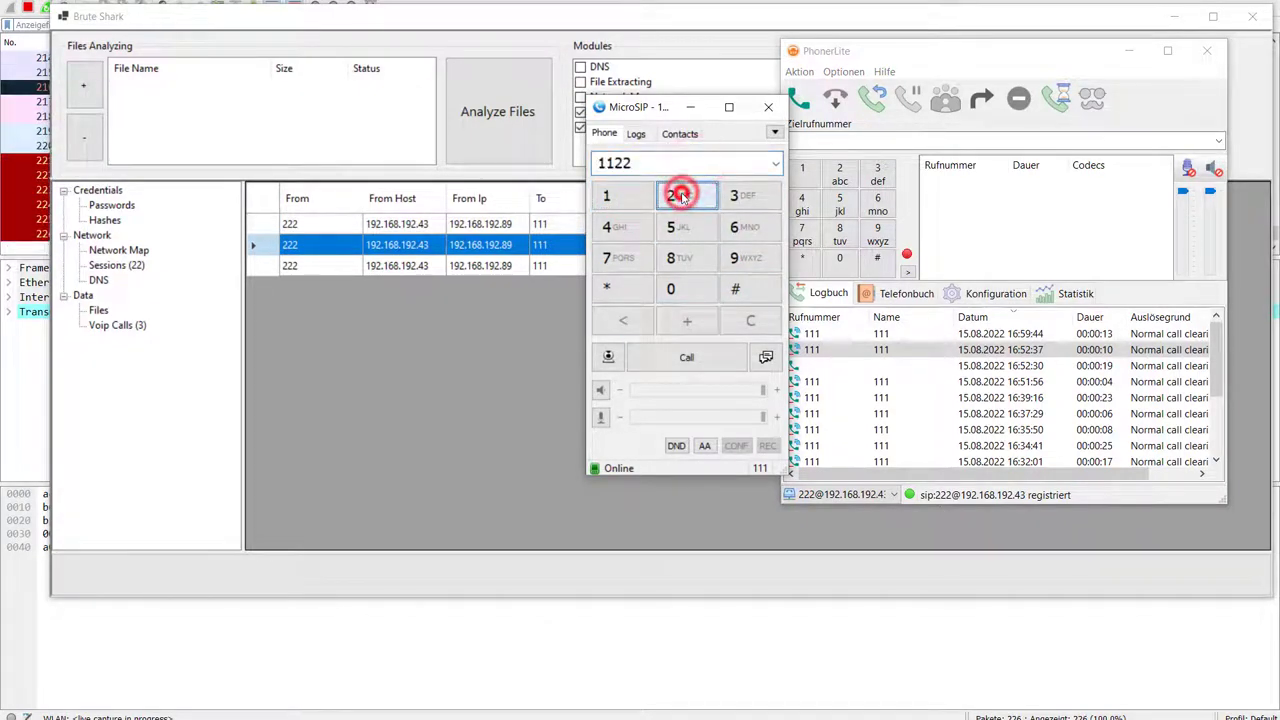
{"action": "double_click", "coordinate": [657, 160]}
{"action": "key", "text": "Delete"}
- Call extension 222 from MicroSIP and answer the incoming call in PhonerLite
{"action": "left_click", "coordinate": [670, 196]}
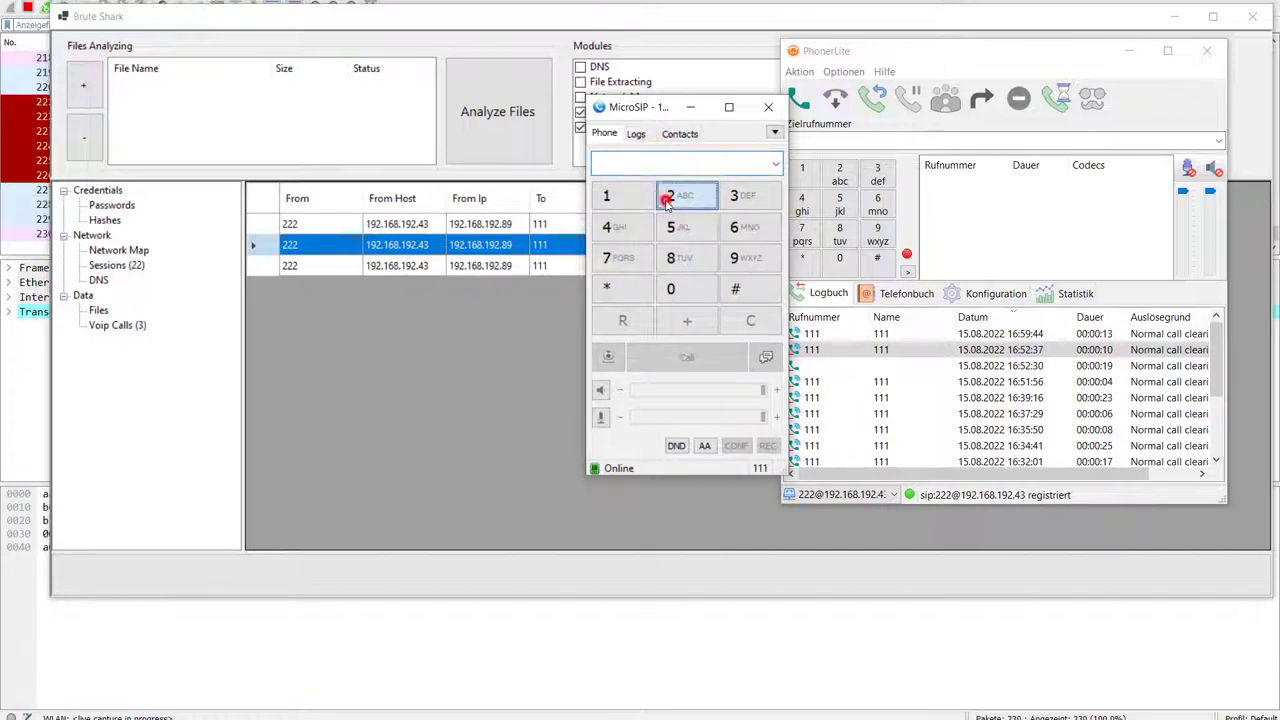
{"action": "left_click", "coordinate": [670, 196]}
{"action": "left_click", "coordinate": [670, 196]}
{"action": "left_click", "coordinate": [672, 368]}
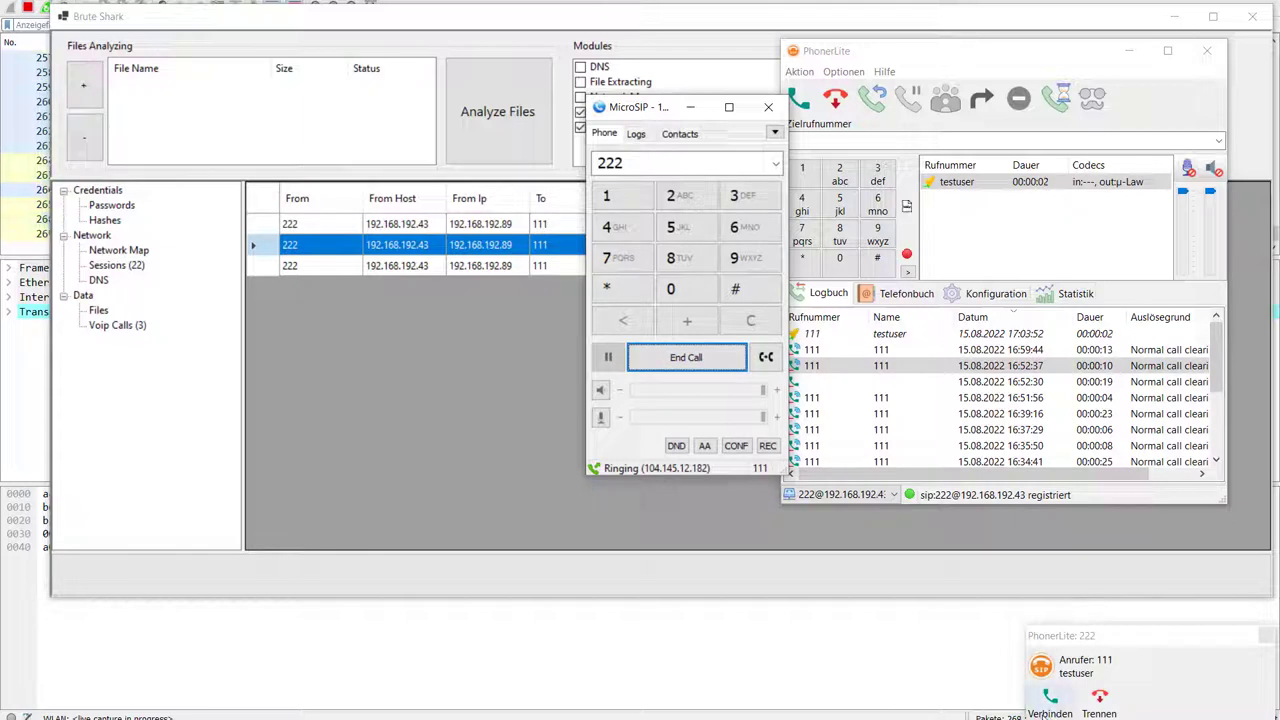
{"action": "left_click", "coordinate": [1050, 696]}
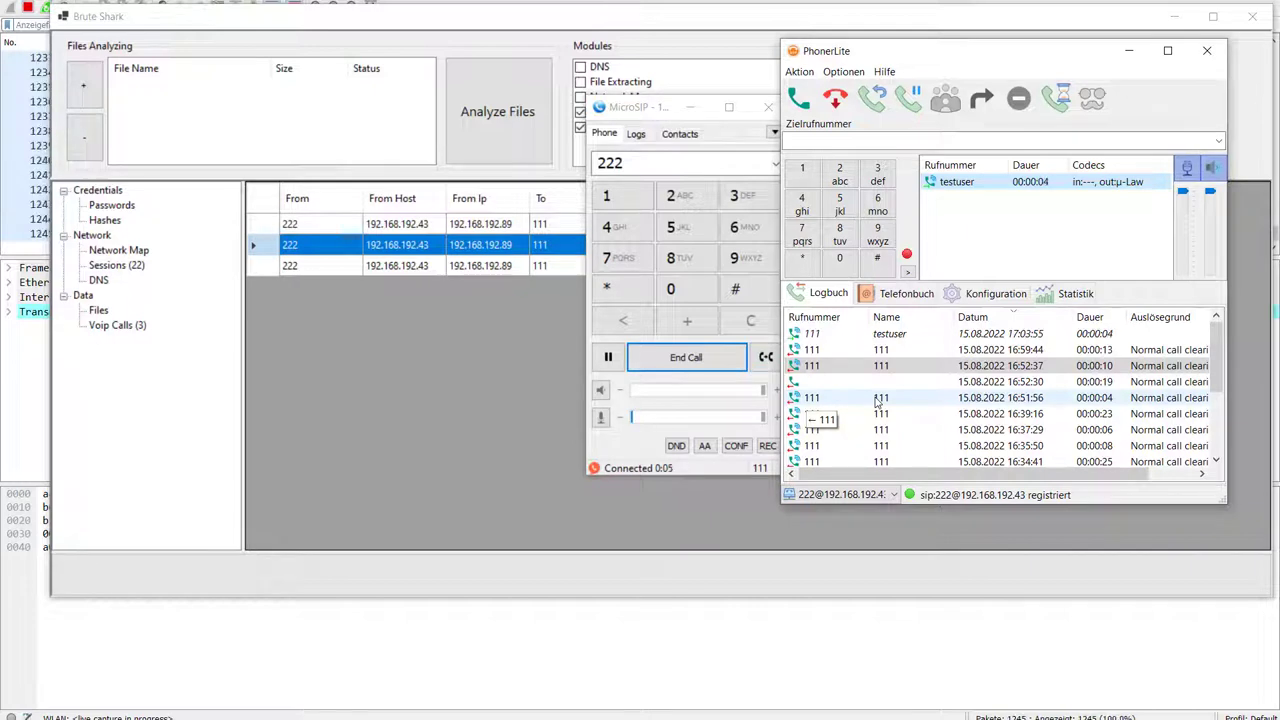
- End the test call in MicroSIP, then minimise both PhonerLite and MicroSIP
{"action": "left_click", "coordinate": [698, 362]}
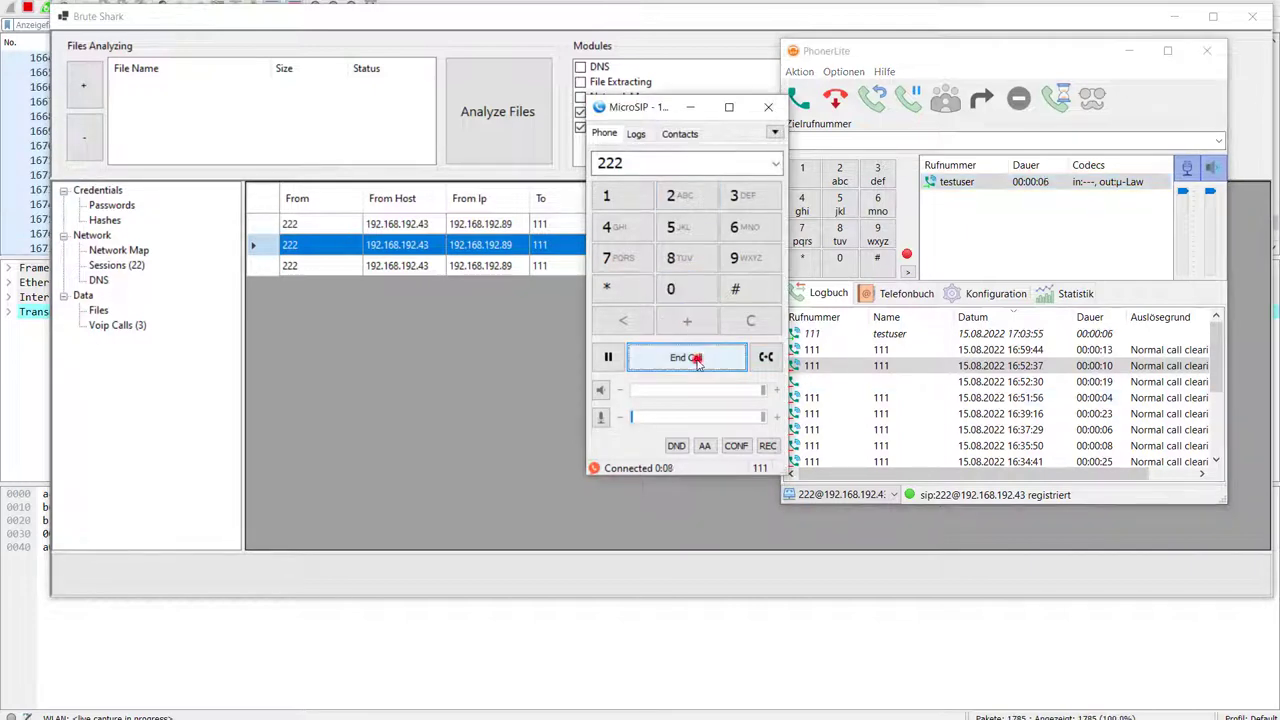
{"action": "left_click", "coordinate": [843, 95]}
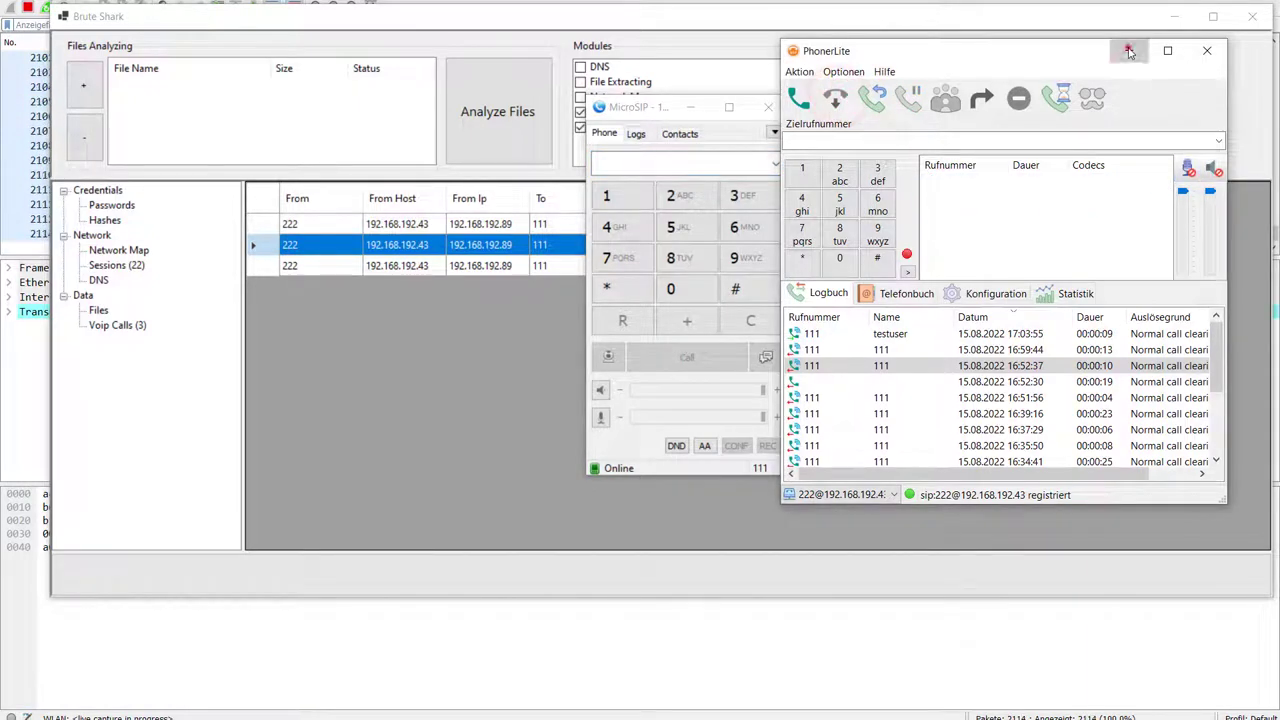
{"action": "left_click", "coordinate": [1128, 50]}
{"action": "left_click", "coordinate": [693, 106]}
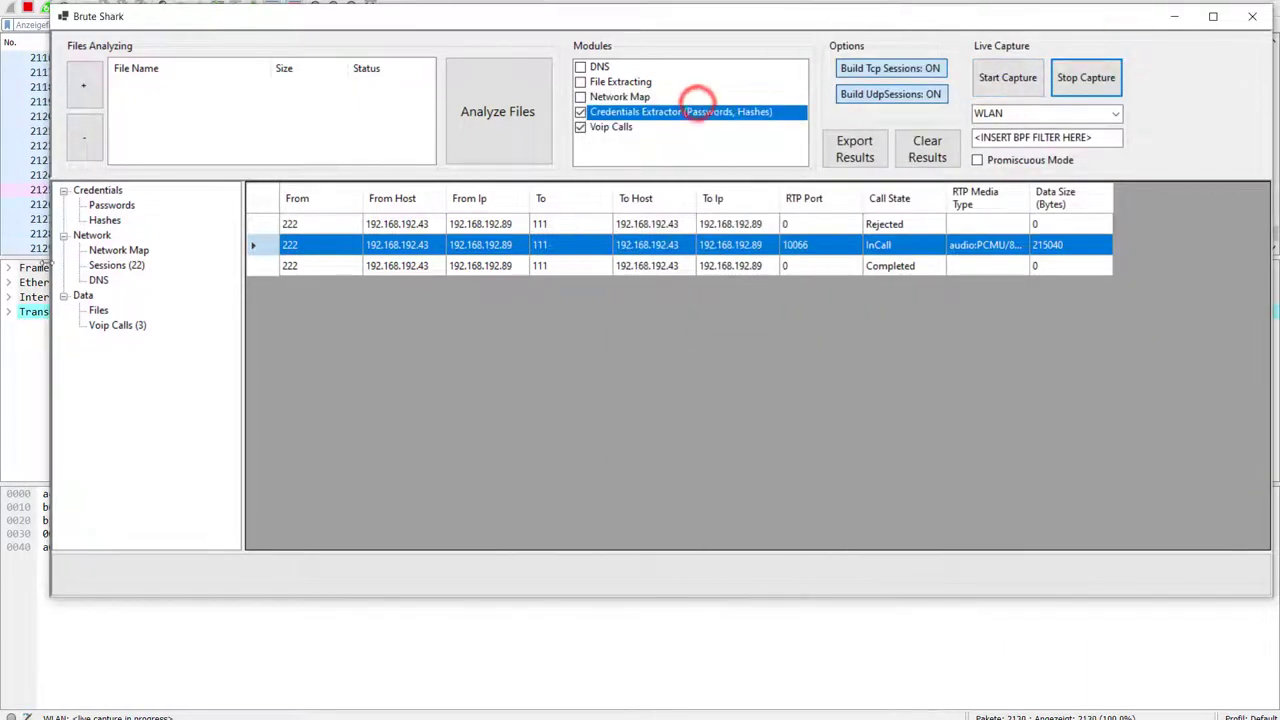
- Switch to Wireshark, stop the live WLAN capture and select the first REGISTER request following the BYE packets
{"action": "left_click", "coordinate": [26, 346]}
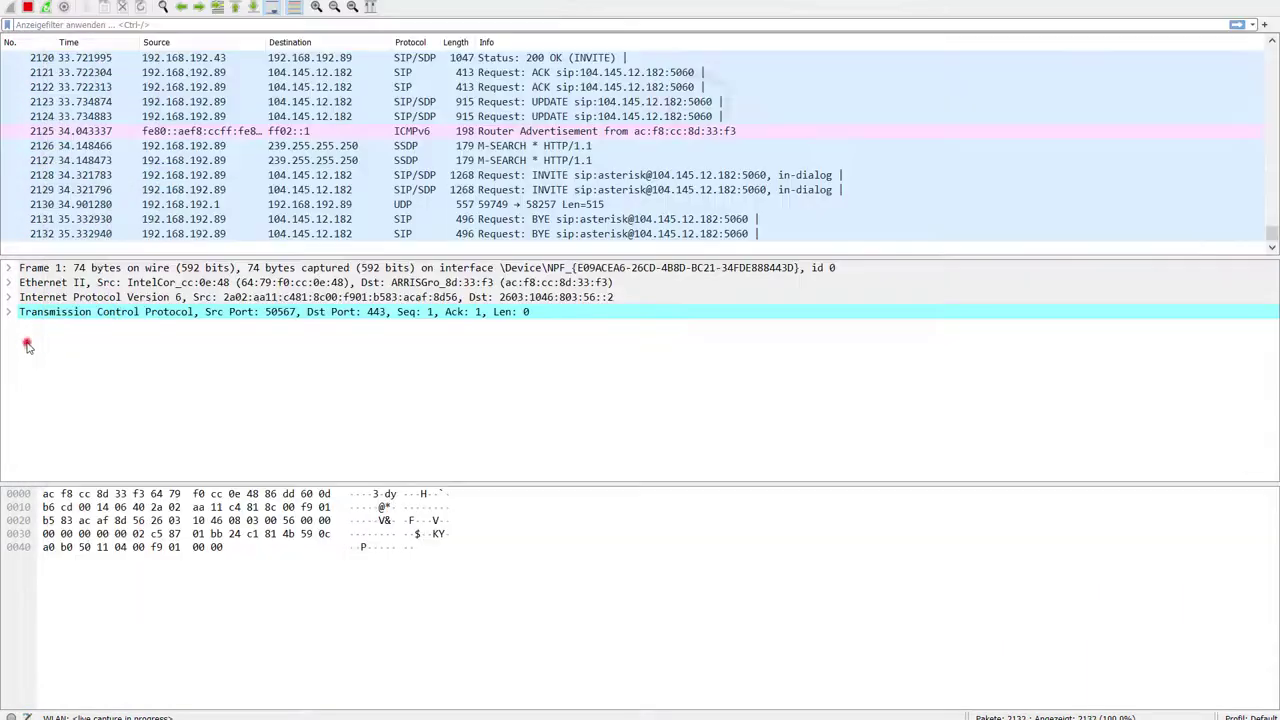
{"action": "left_click", "coordinate": [28, 7]}
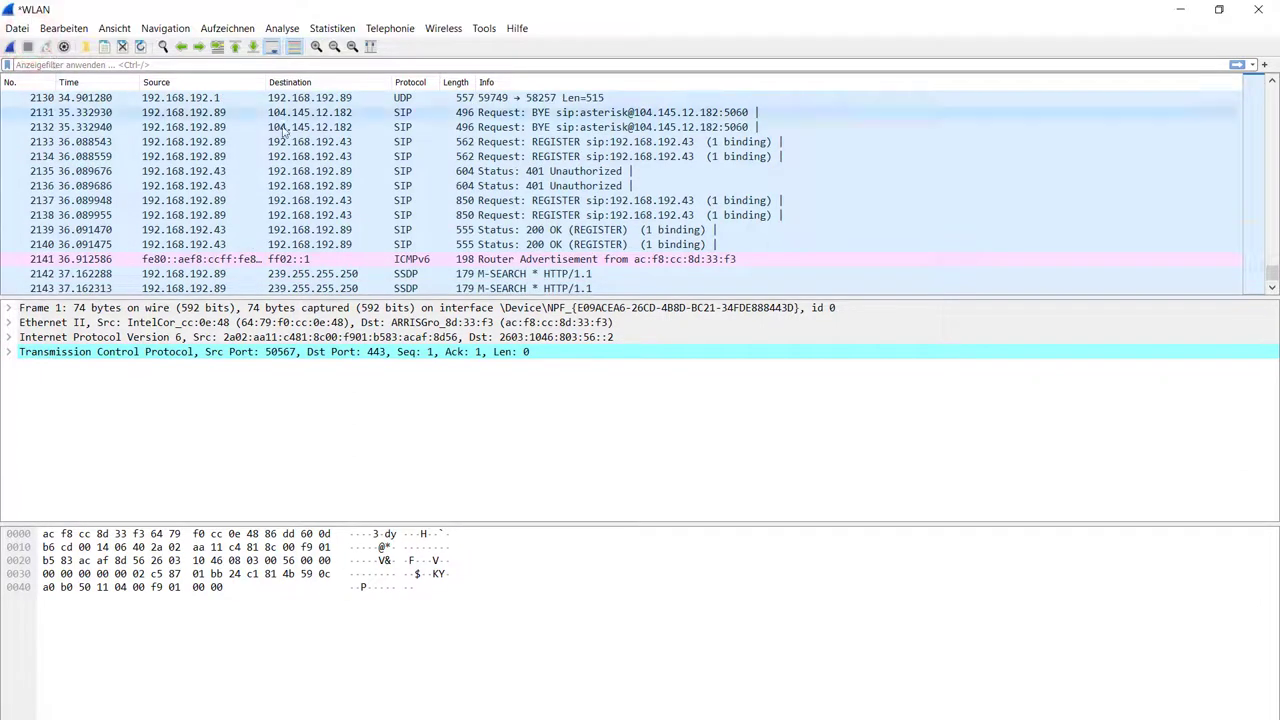
{"action": "left_click", "coordinate": [350, 142]}
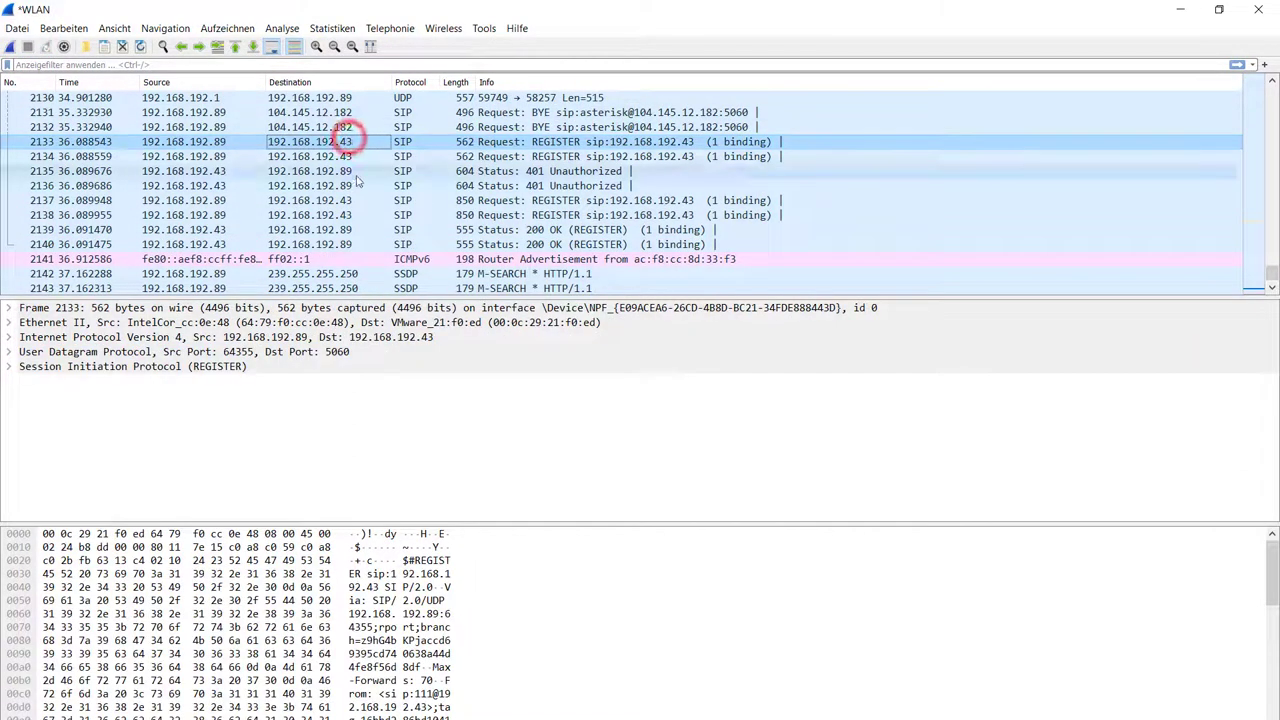
- Filter the captured packets with the display filter "not tcp and not arp"
{"action": "left_click", "coordinate": [286, 64]}
{"action": "type", "text": "not tcp"}
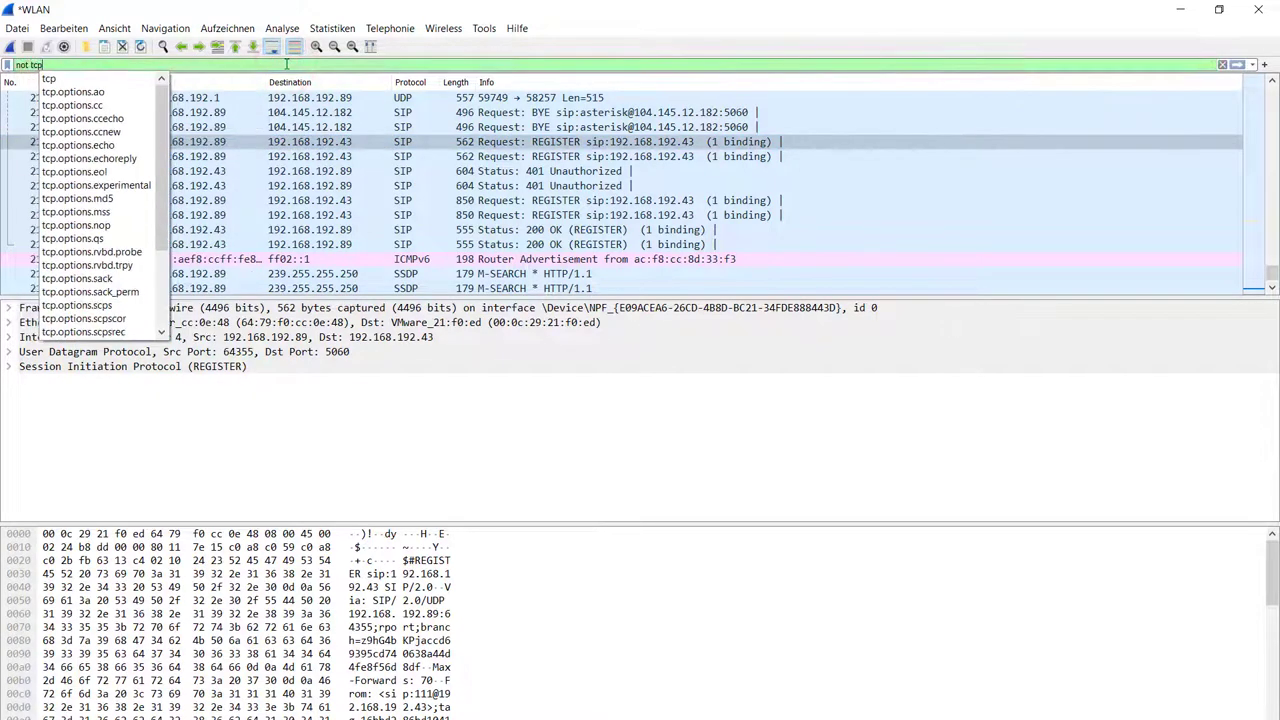
{"action": "key", "text": "Return"}
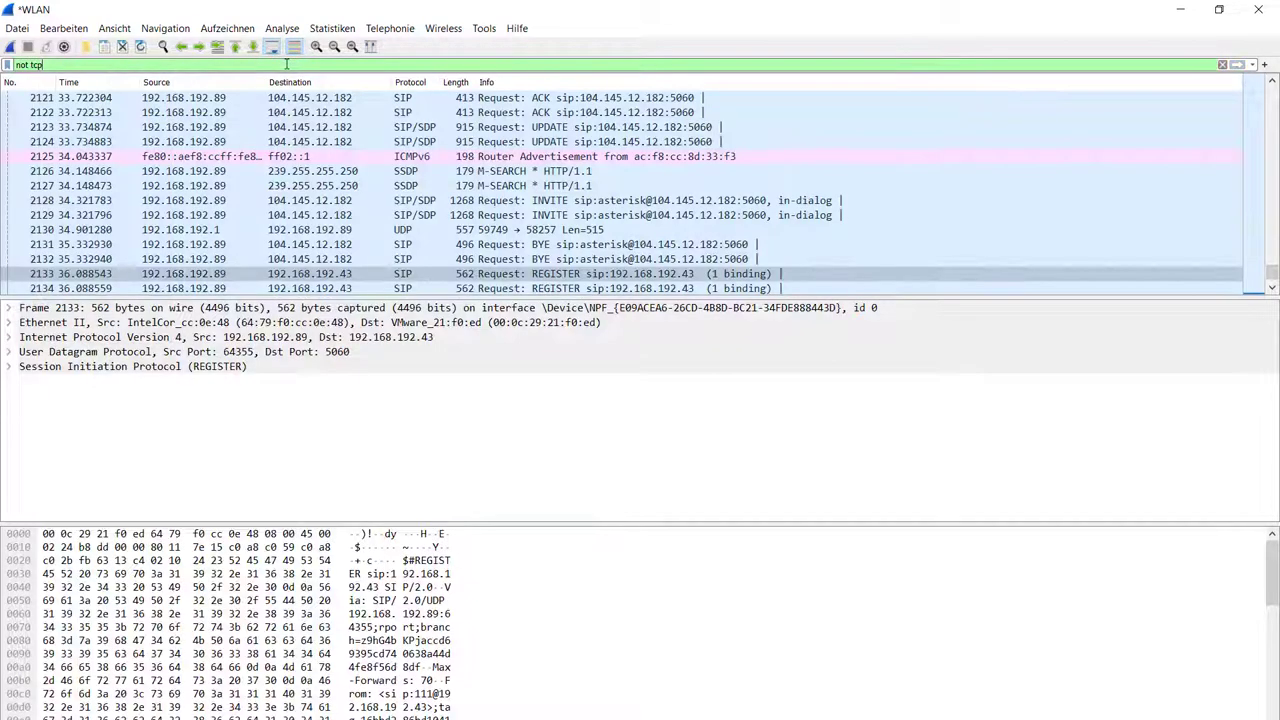
{"action": "type", "text": "and not"}
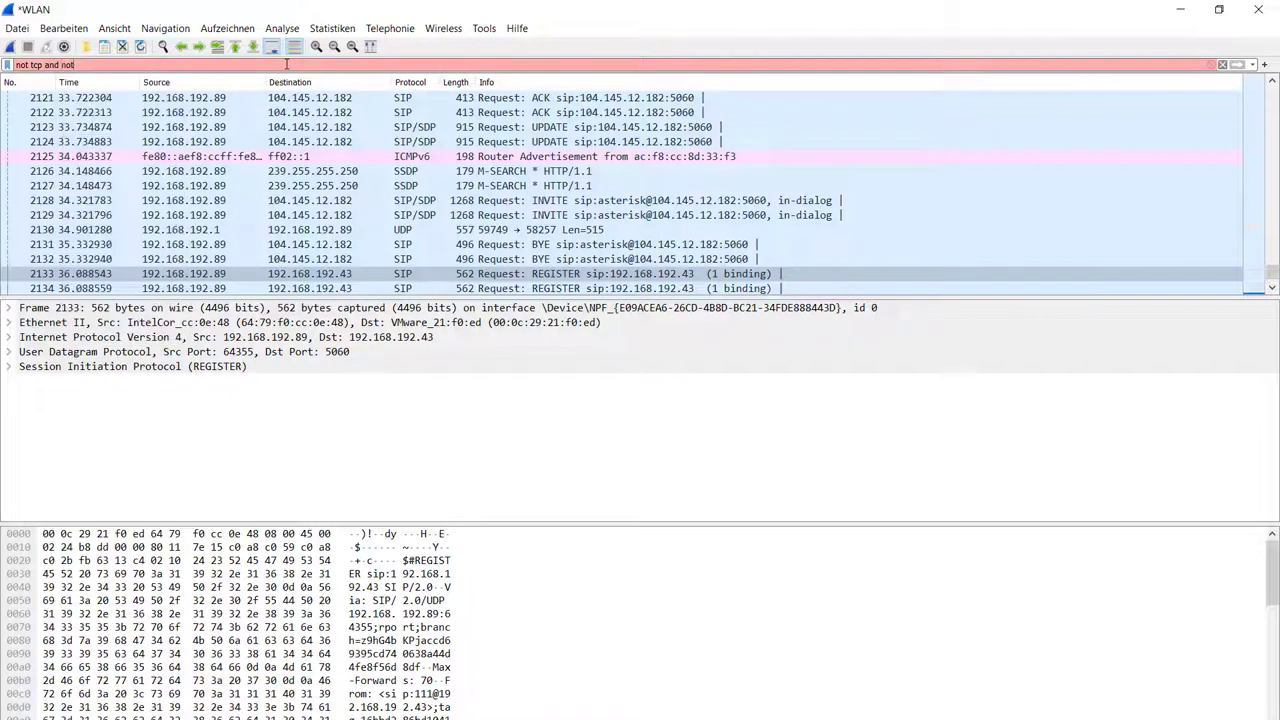
{"action": "type", "text": "a arp"}
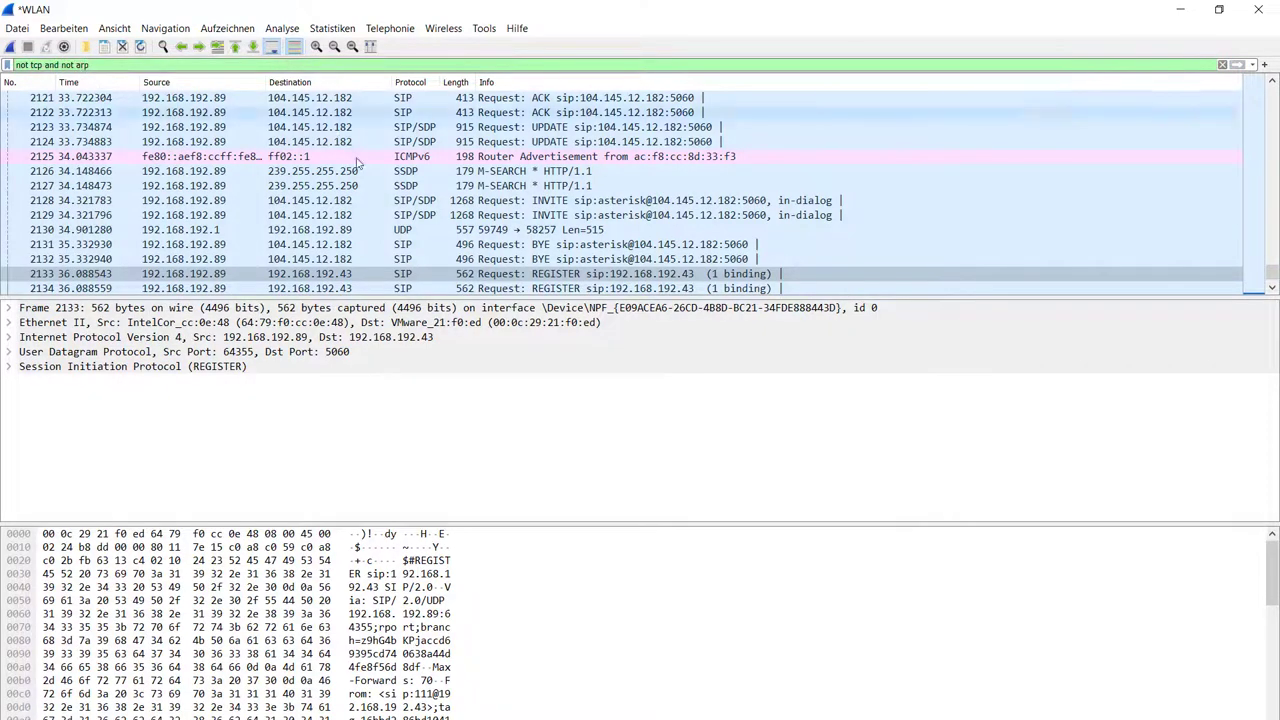
- Inspect the first SIP BYE packet and browse back to the RTP packets of the call
{"action": "left_click", "coordinate": [358, 245]}
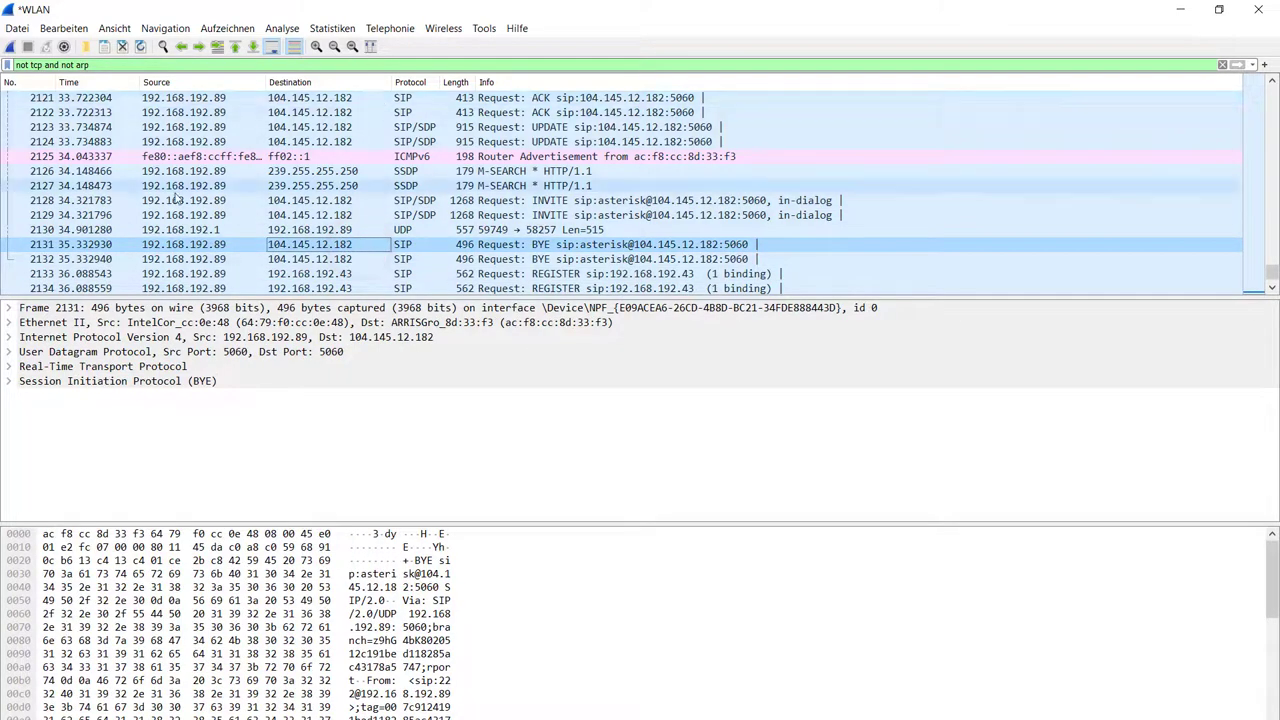
{"action": "scroll", "coordinate": [176, 198], "scroll_direction": "up", "scroll_amount": 20}
{"action": "scroll", "coordinate": [176, 198], "scroll_direction": "up", "scroll_amount": 20}
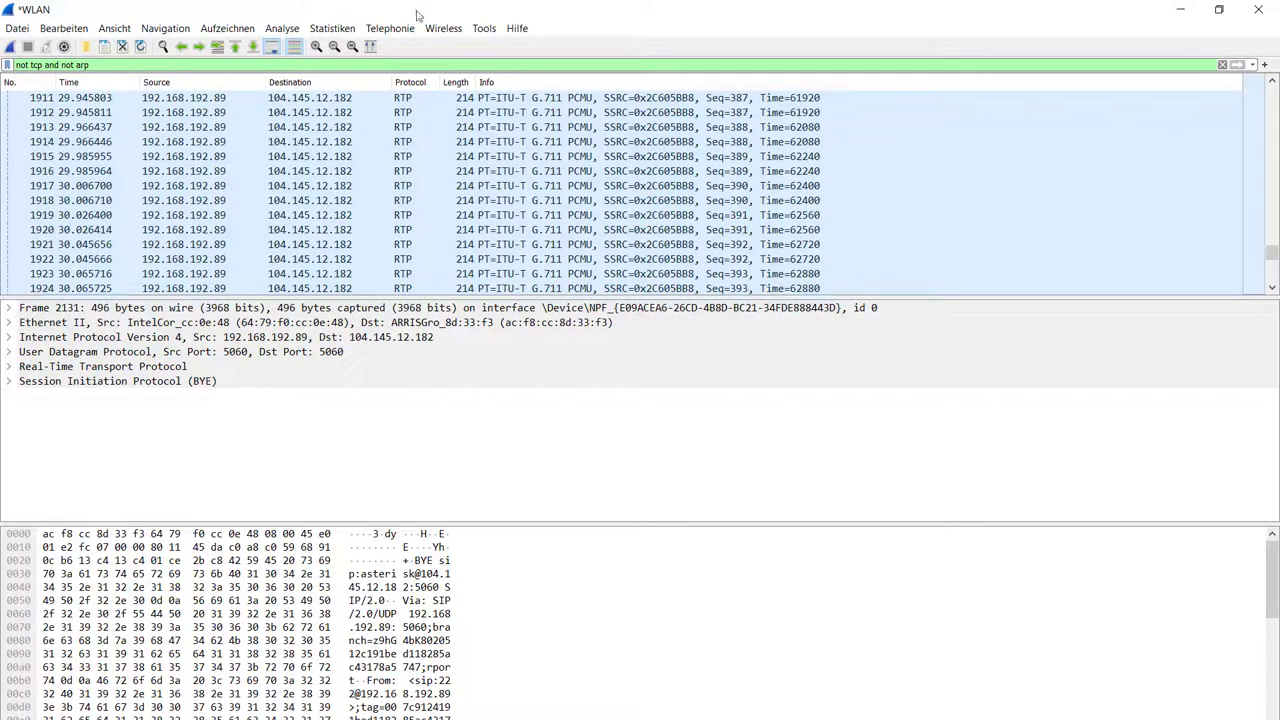
- List the captured VoIP calls and play the audio stream of the call from "testuser" in the RTP Player
{"action": "left_click", "coordinate": [386, 25]}
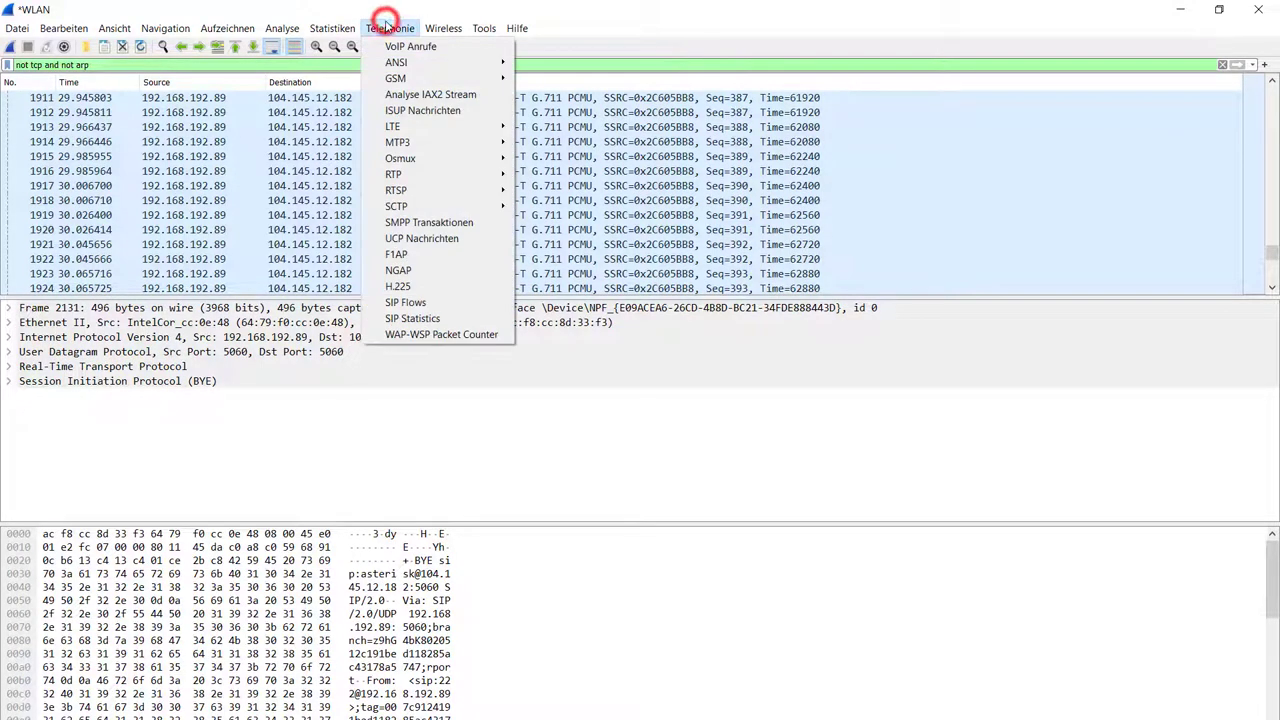
{"action": "left_click", "coordinate": [455, 52]}
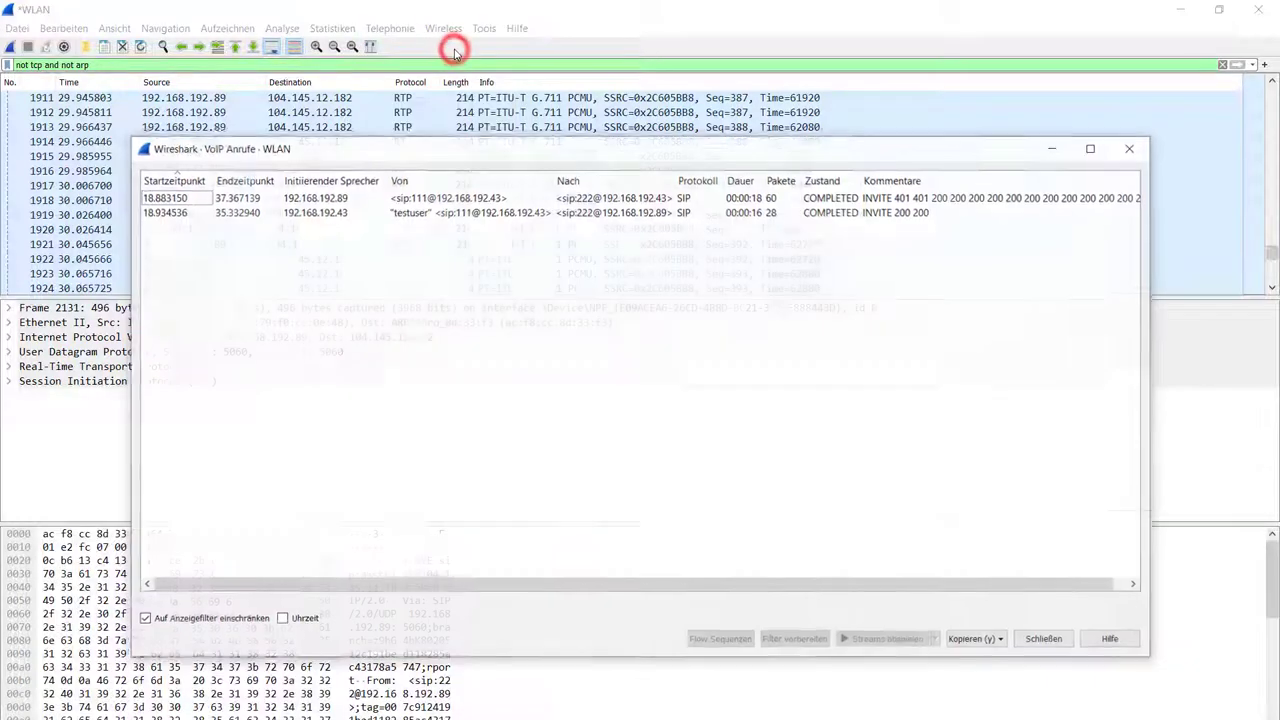
{"action": "left_click", "coordinate": [300, 214]}
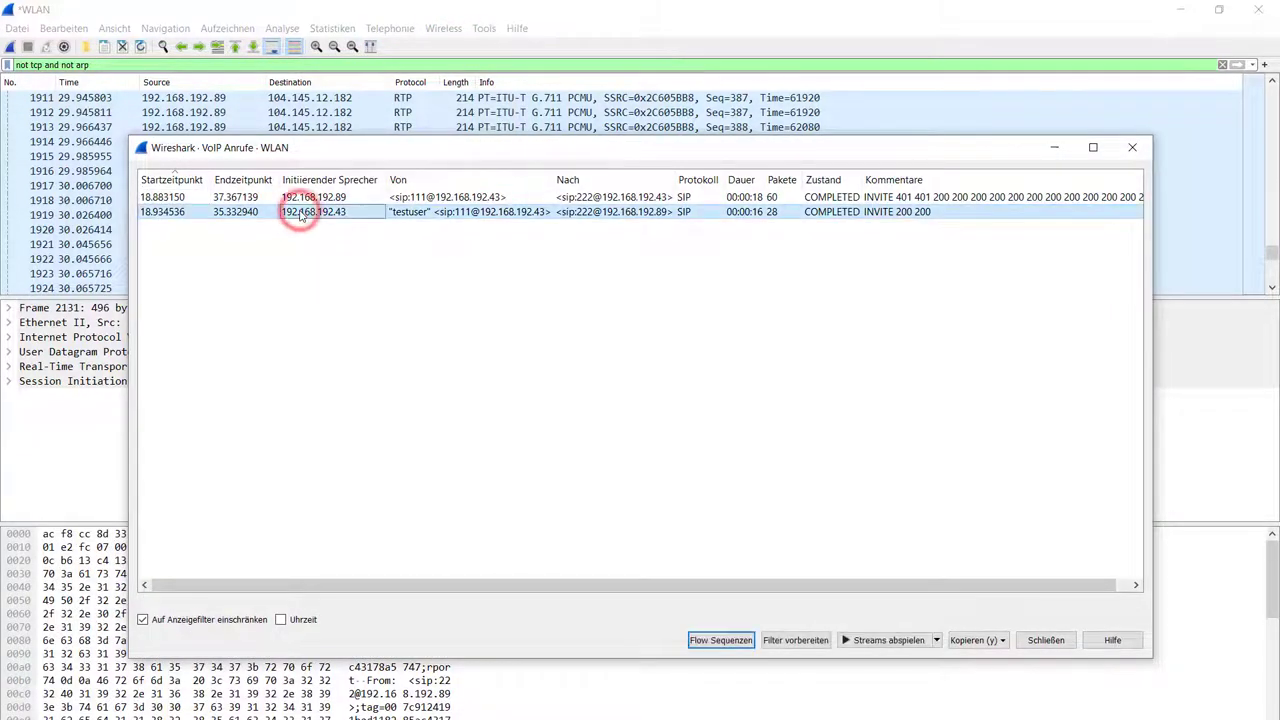
{"action": "left_click", "coordinate": [882, 641]}
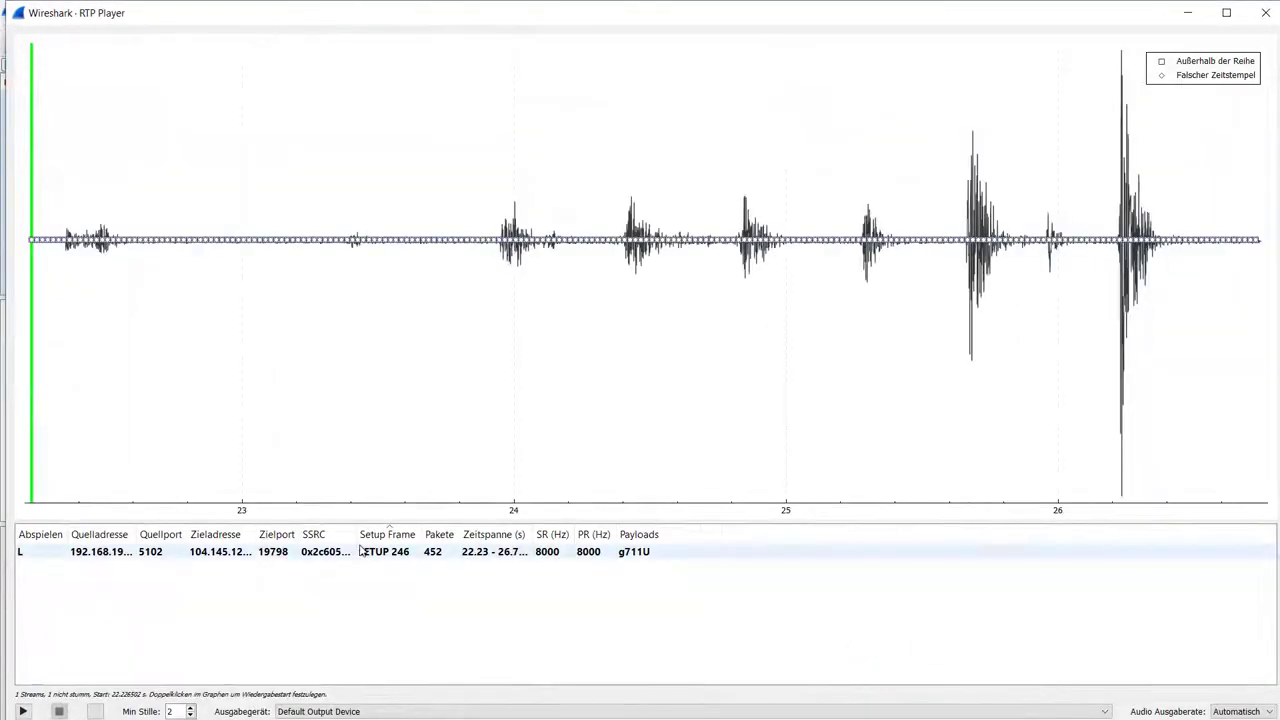
{"action": "left_click", "coordinate": [22, 711]}
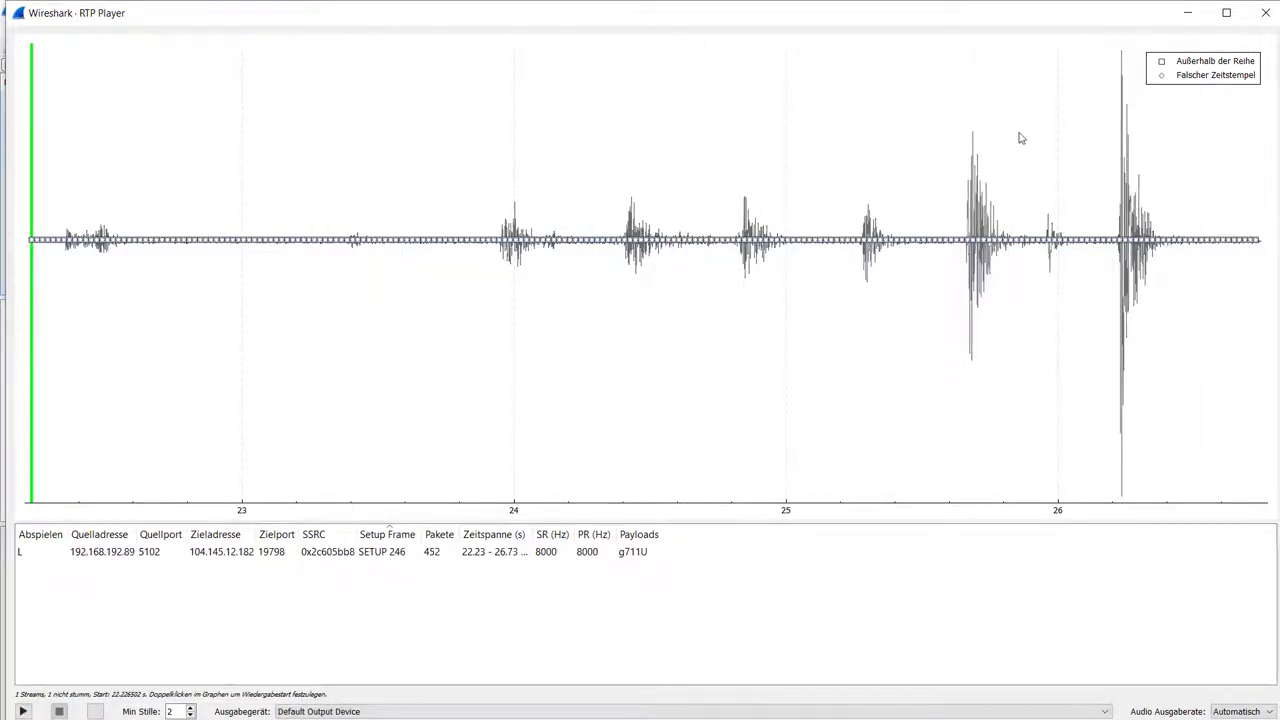
{"action": "left_click", "coordinate": [1266, 14]}
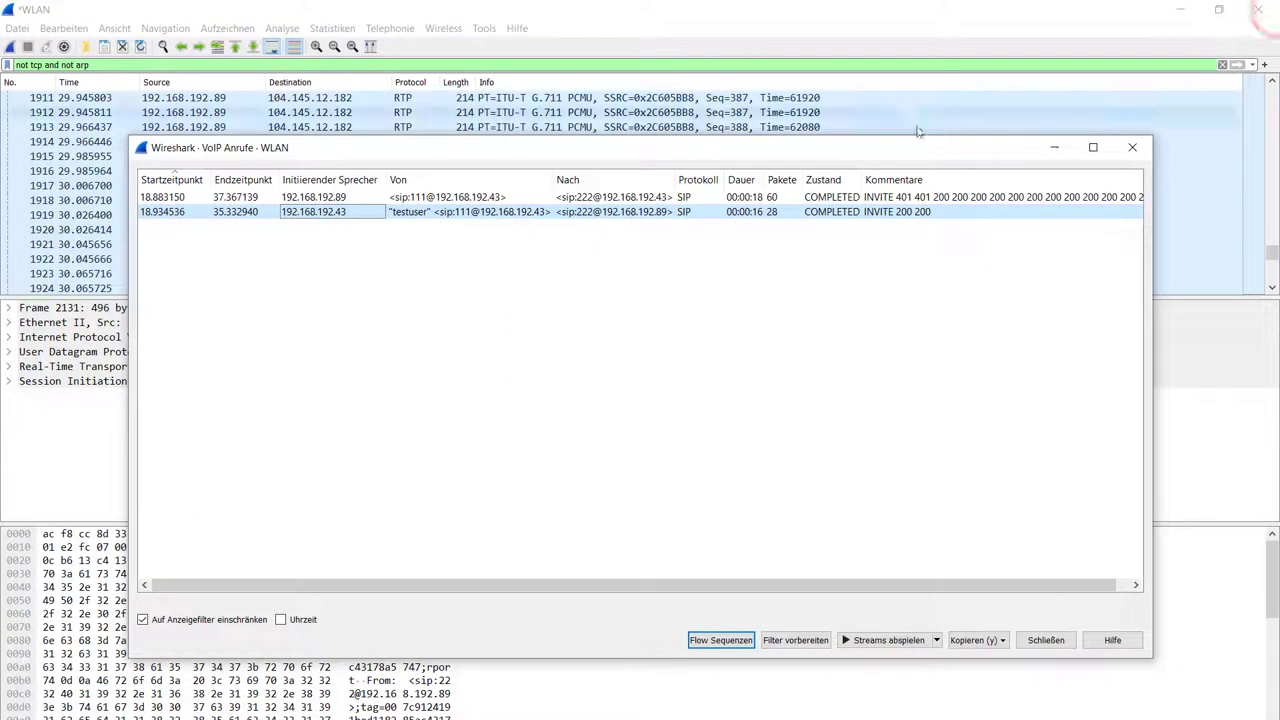
- Close the VoIP calls list and clear the packet display filter
{"action": "left_click", "coordinate": [1130, 146]}
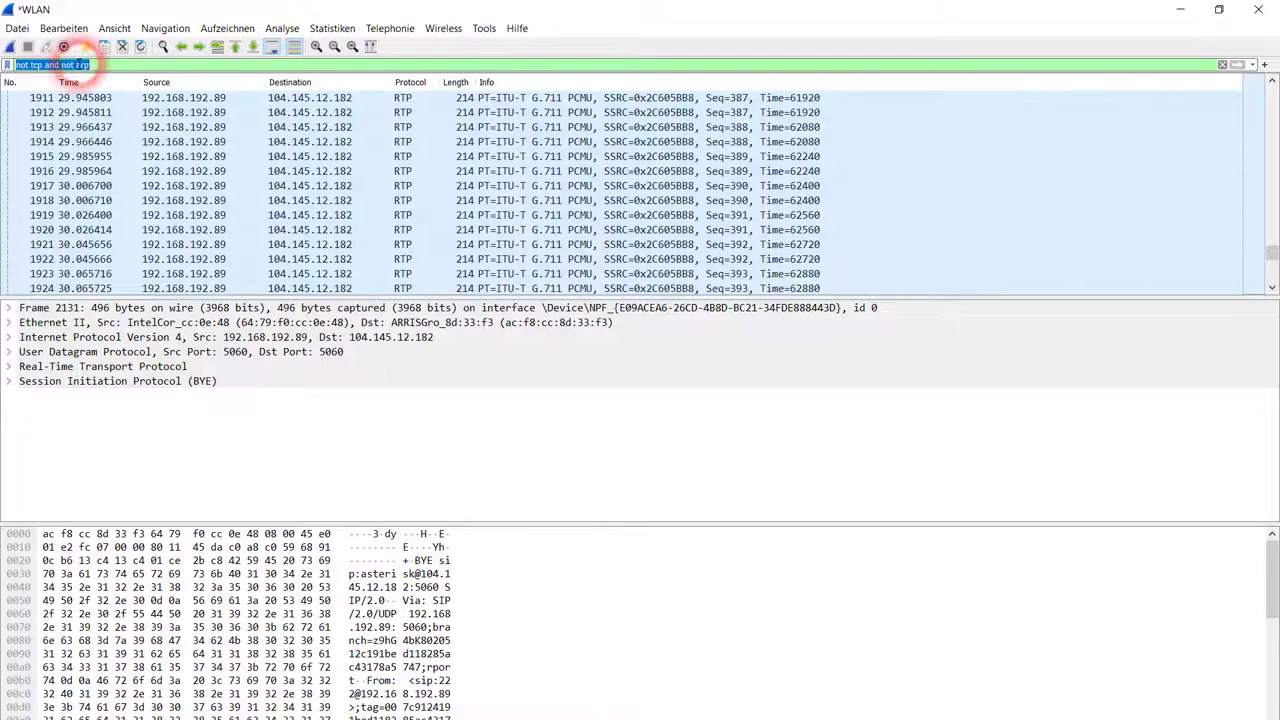
{"action": "key", "text": "ctrl+a"}
{"action": "key", "text": "BackSpace"}
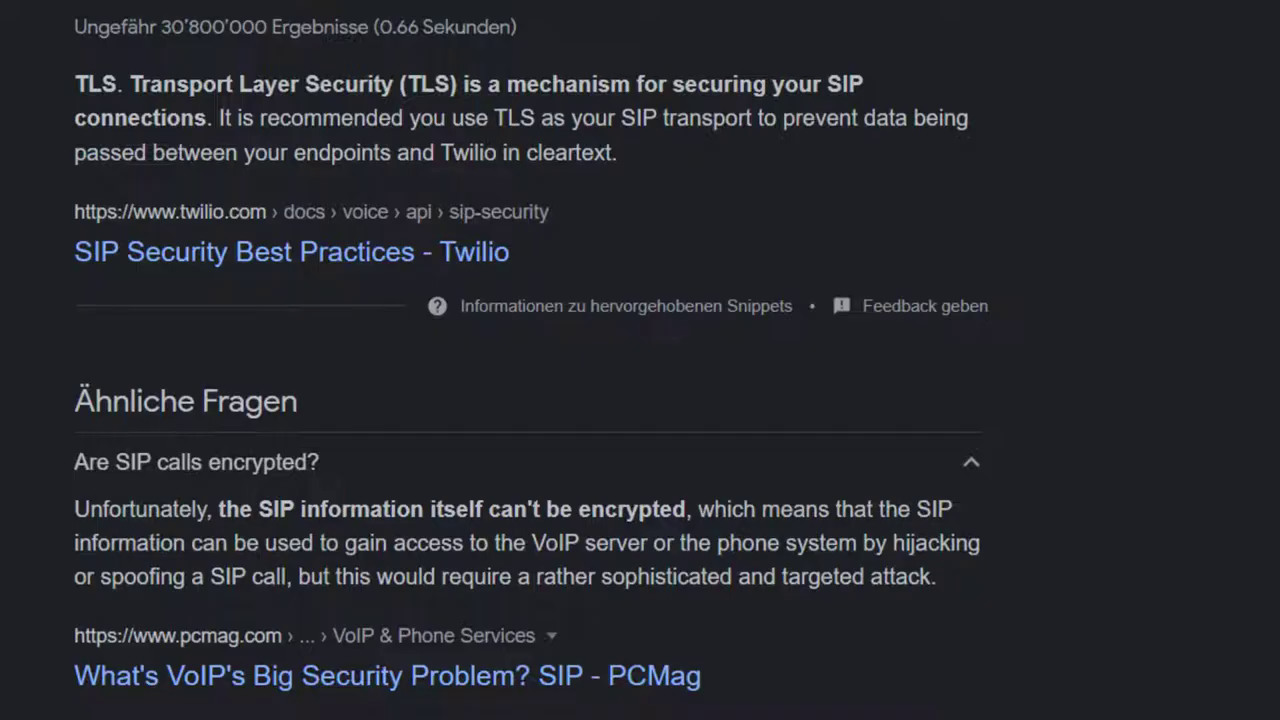